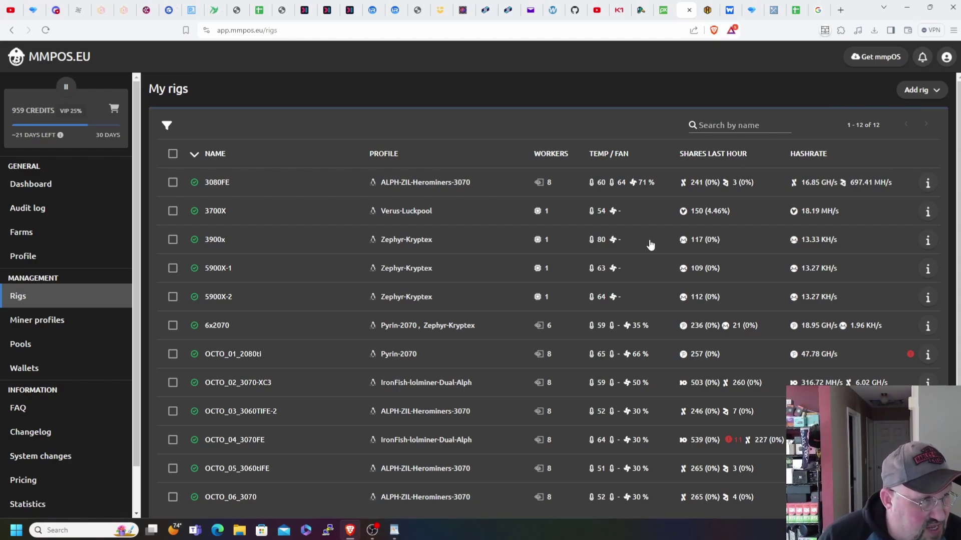
- Review the active 3060ti mining settings and the first GPU's overclock config on rig OCTO_03_3060TIFE-2, without changing either
click(275, 413)
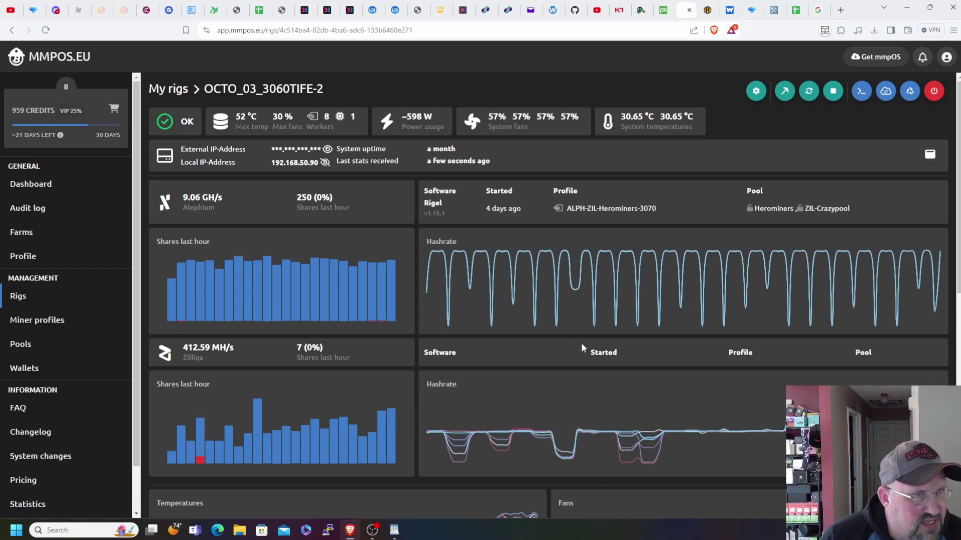
scroll(783, 378, down, 5)
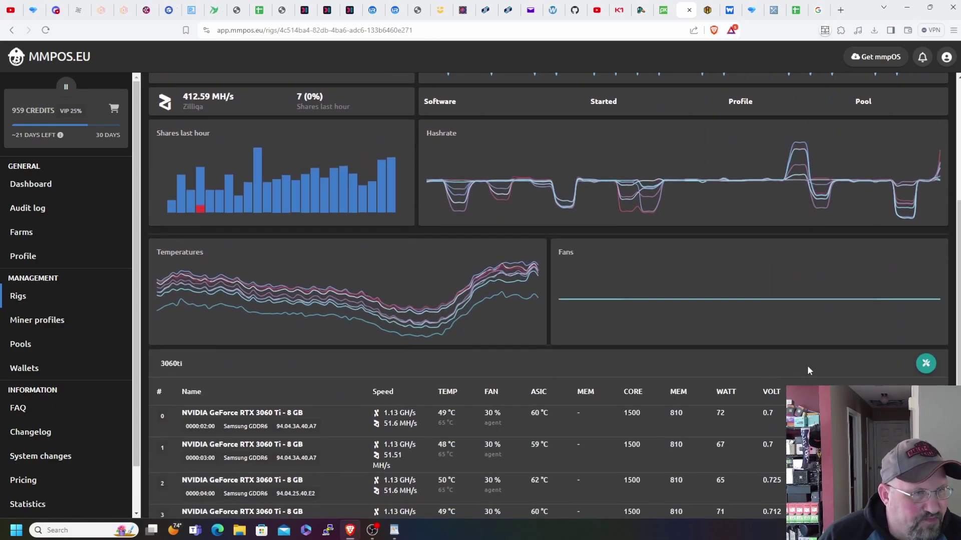
click(924, 364)
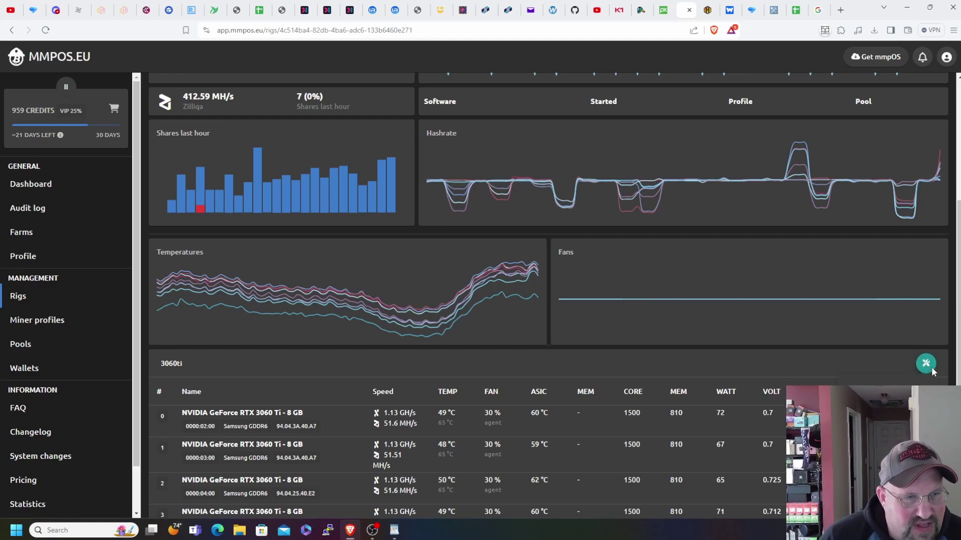
click(895, 389)
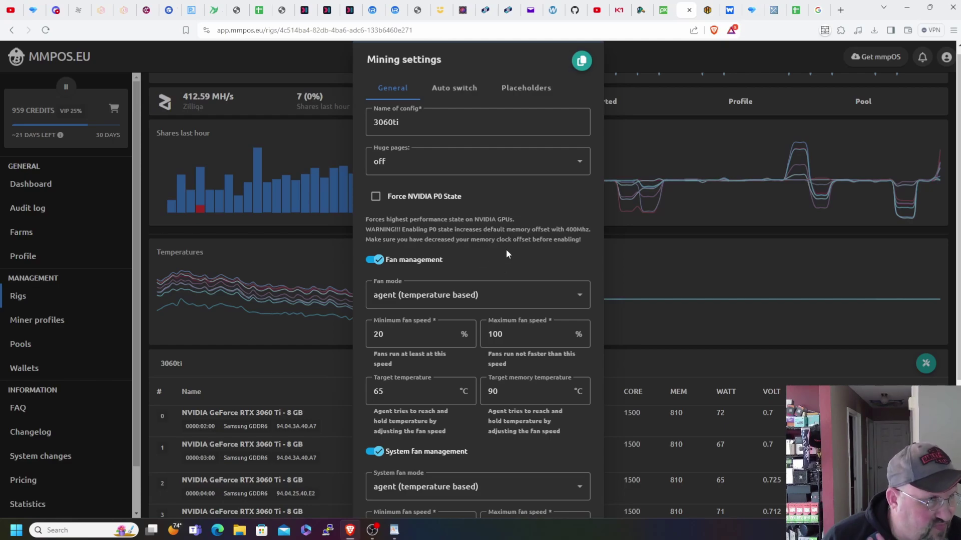
scroll(508, 254, down, 4)
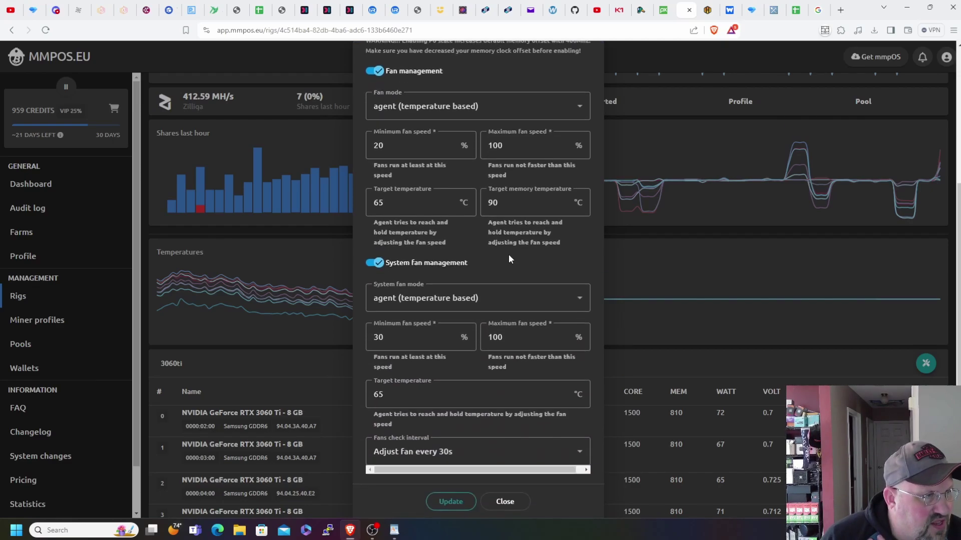
scroll(509, 254, up, 5)
scroll(517, 265, down, 5)
click(503, 500)
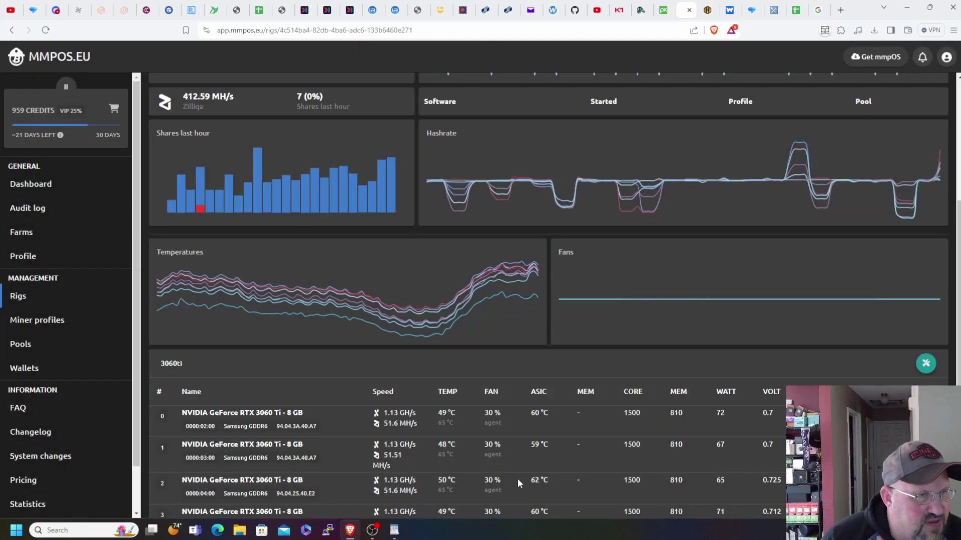
click(925, 421)
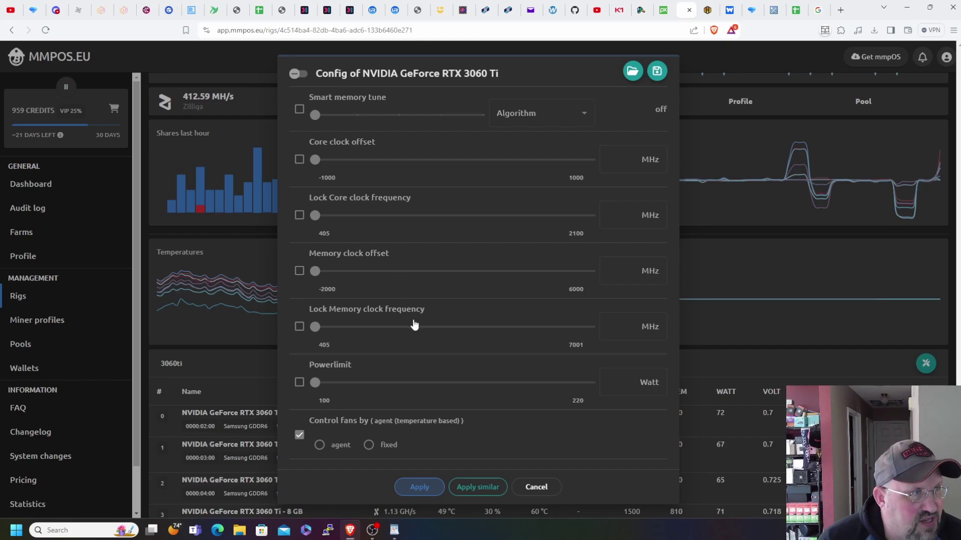
click(549, 486)
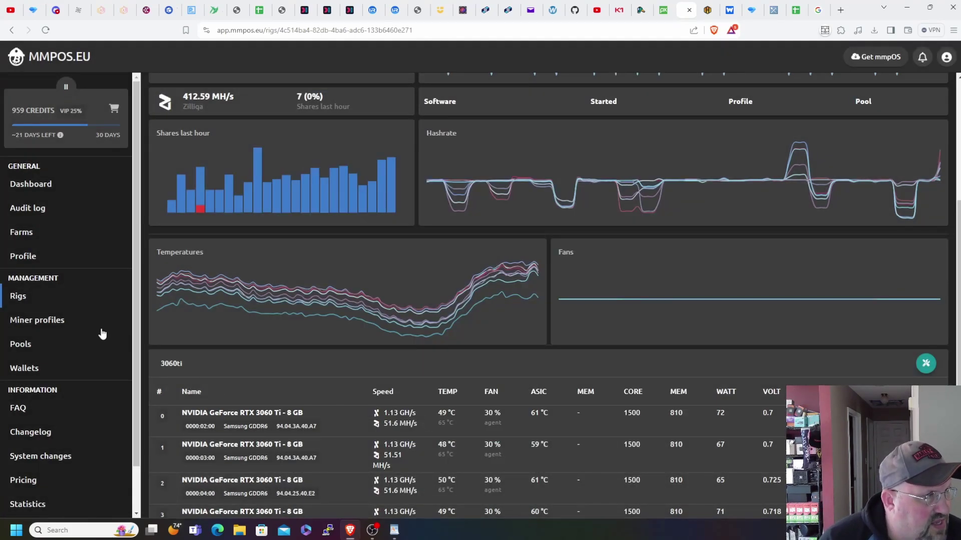
- Inspect the overclock config of the first EVGA GeForce RTX 3070 on rig OCTO_02_3070-XC3 and close it unchanged
click(100, 298)
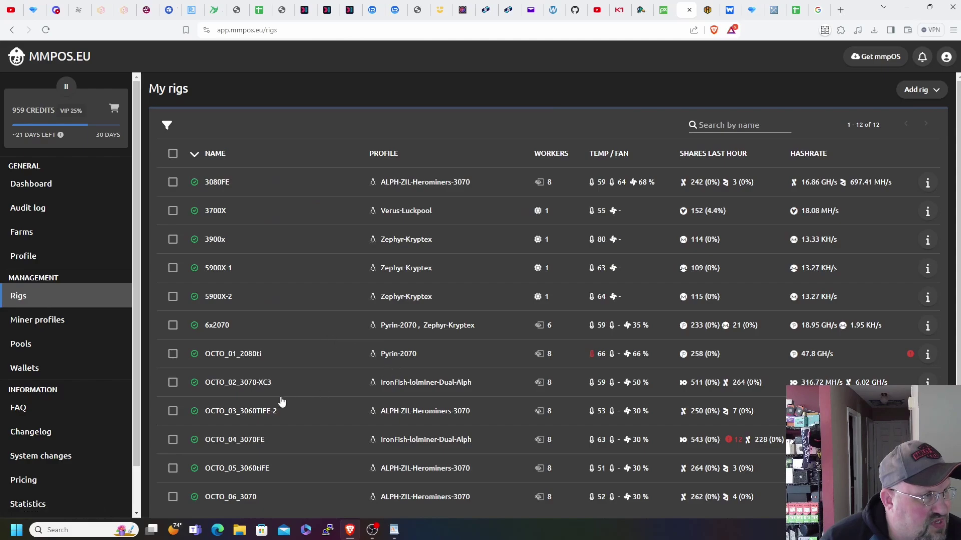
click(257, 390)
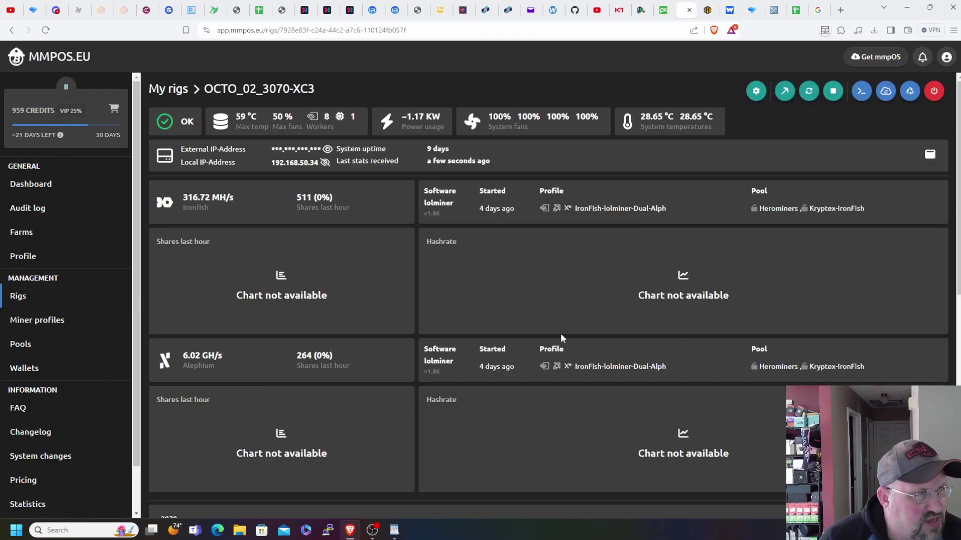
scroll(588, 332, down, 5)
scroll(582, 329, up, 6)
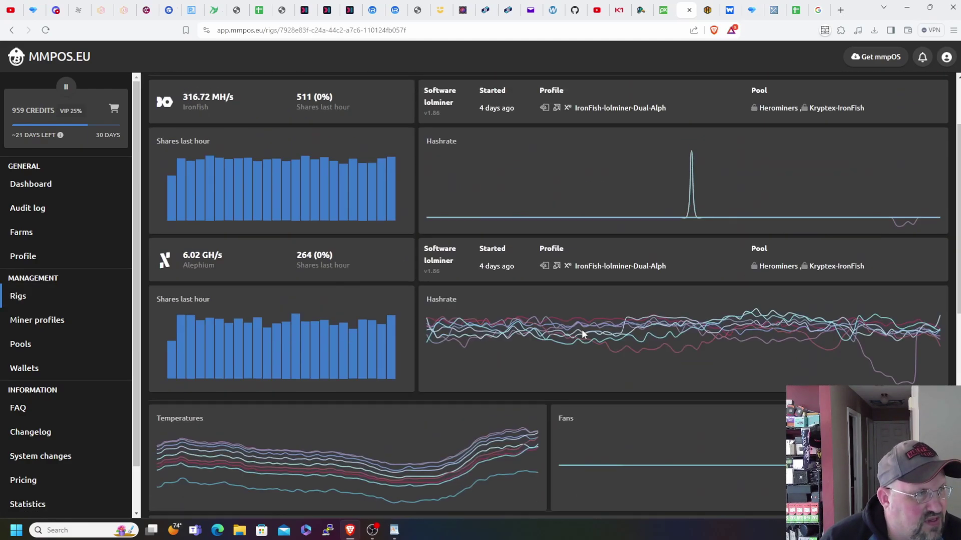
scroll(582, 333, down, 10)
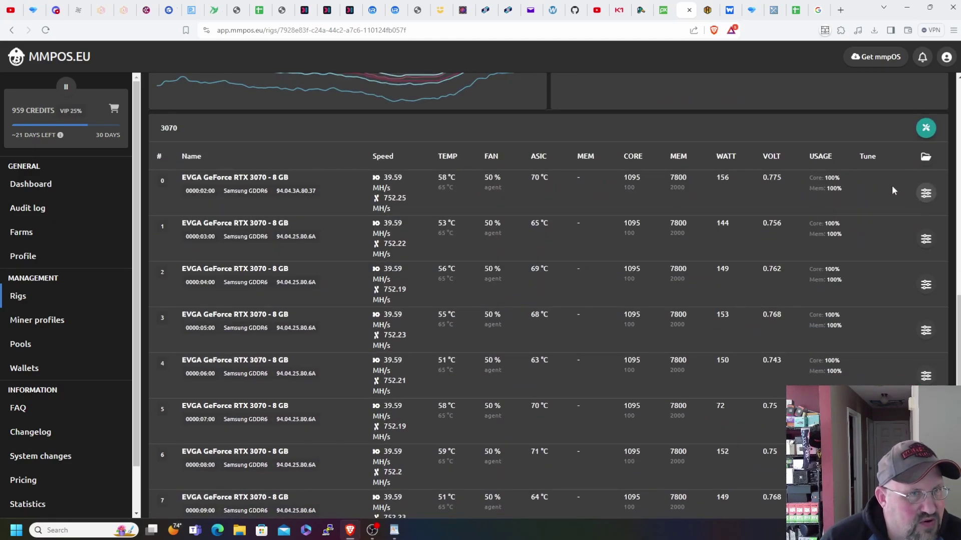
click(926, 195)
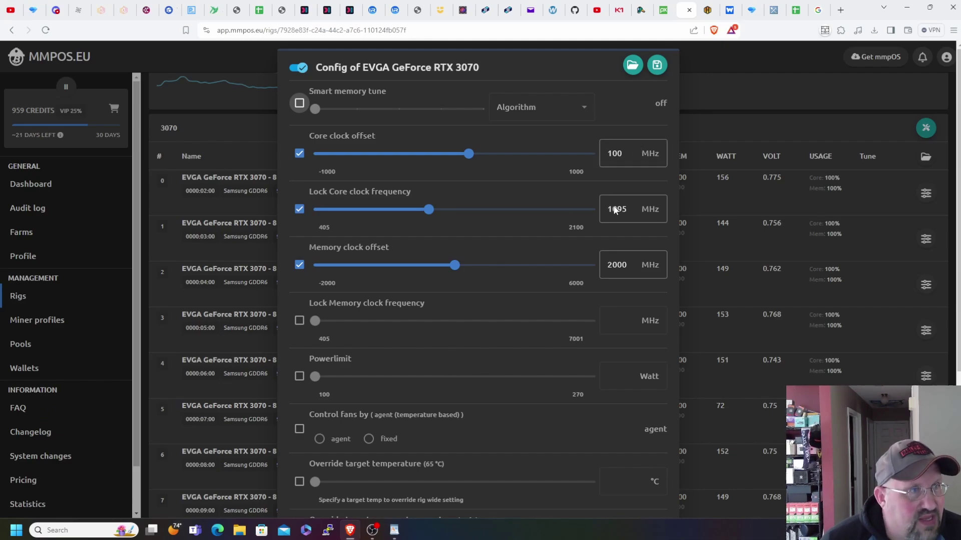
click(714, 92)
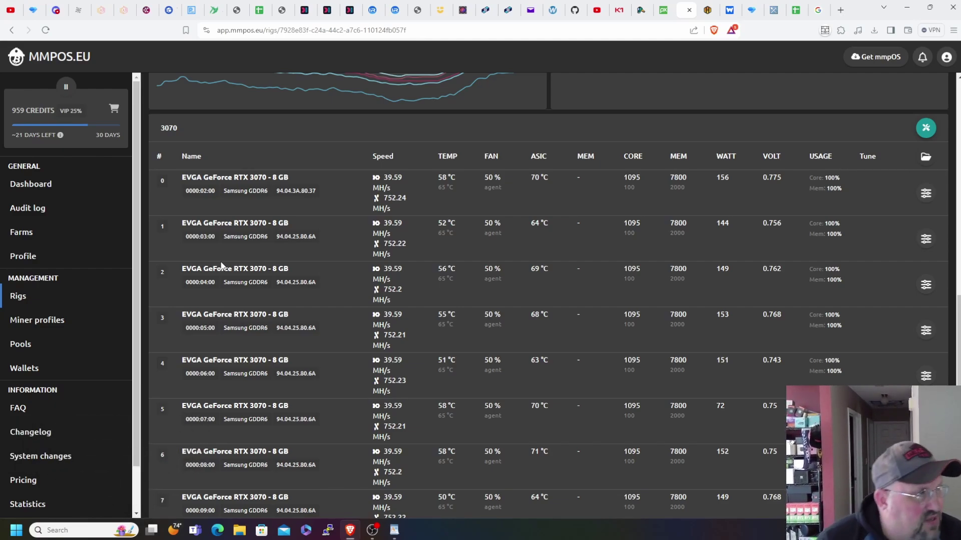
- Look over the Flux-Herominers-Zil miner profile and the advanced arguments of the flux-minerpool.pro profile, leaving both unchanged
click(56, 328)
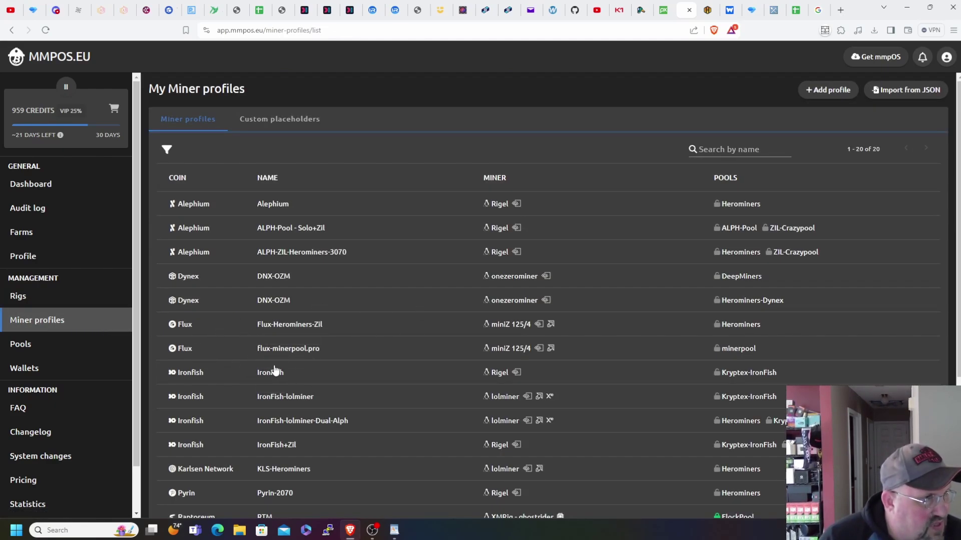
click(291, 326)
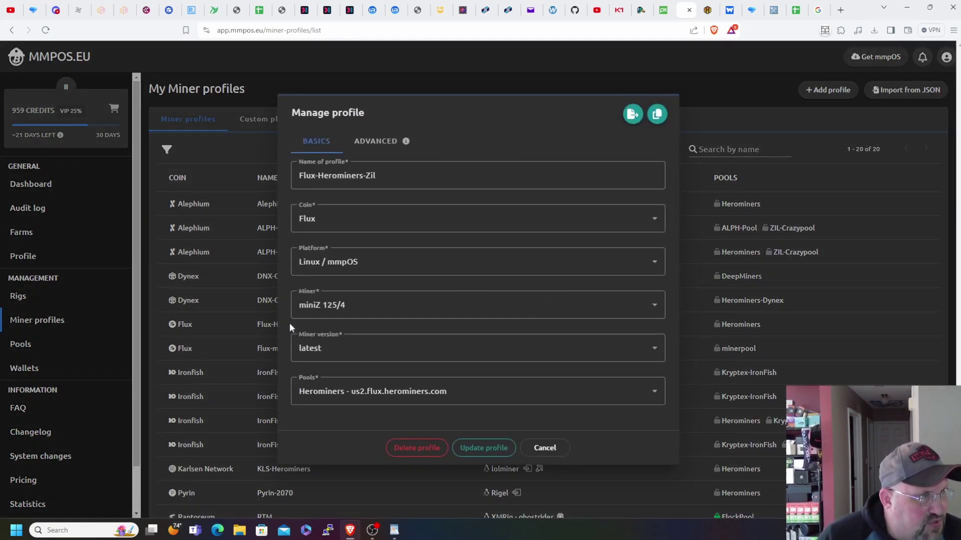
click(543, 446)
click(298, 353)
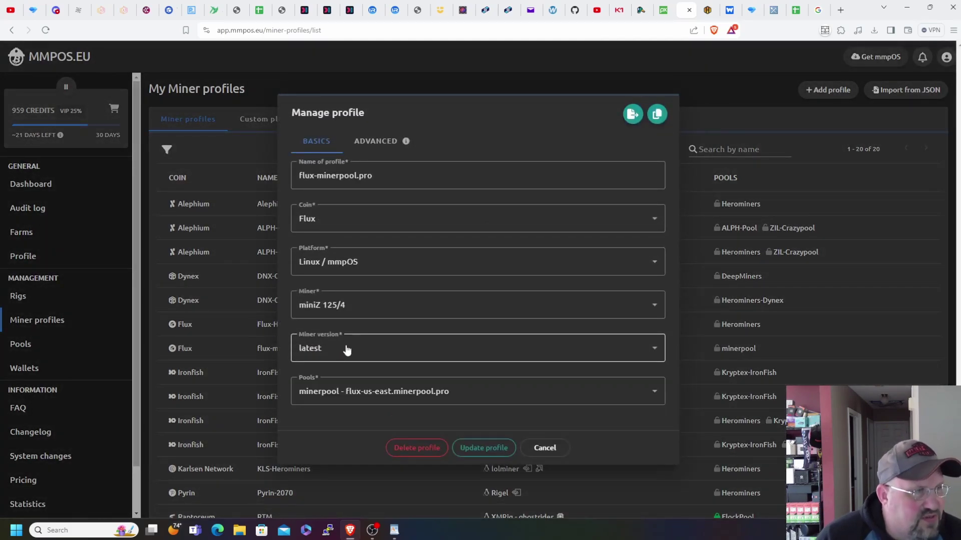
click(372, 143)
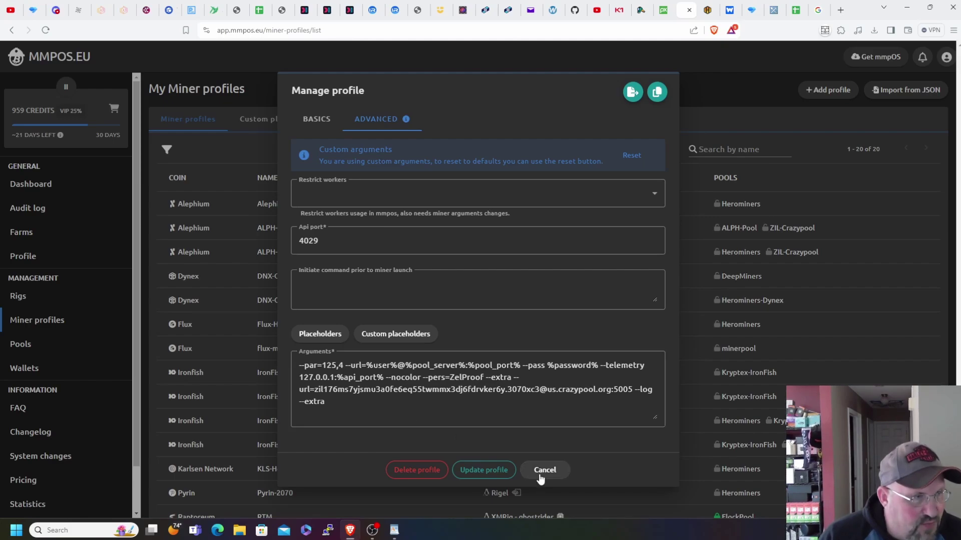
click(539, 475)
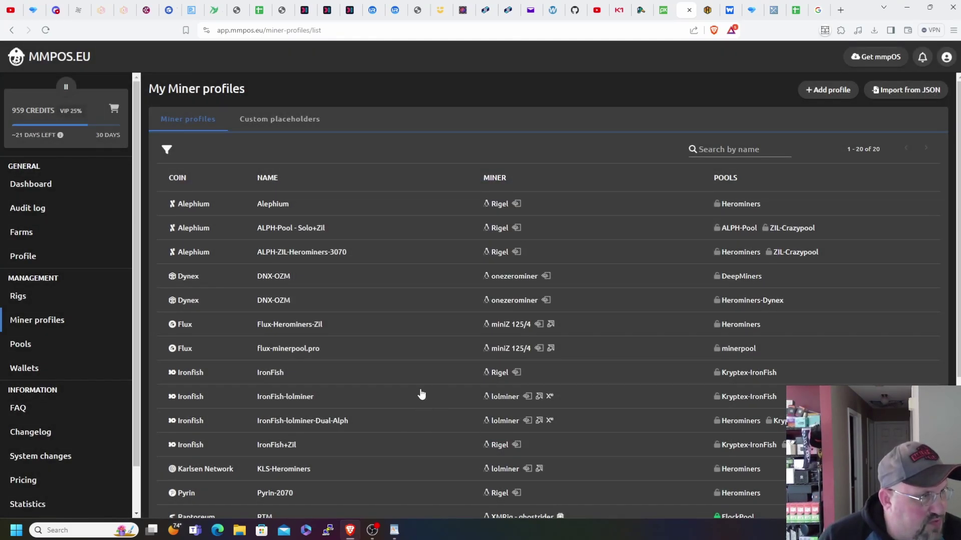
- Review the custom placeholders of the miner profiles, checking the blank creation form and the default value of 3070_rigel_zil
click(27, 298)
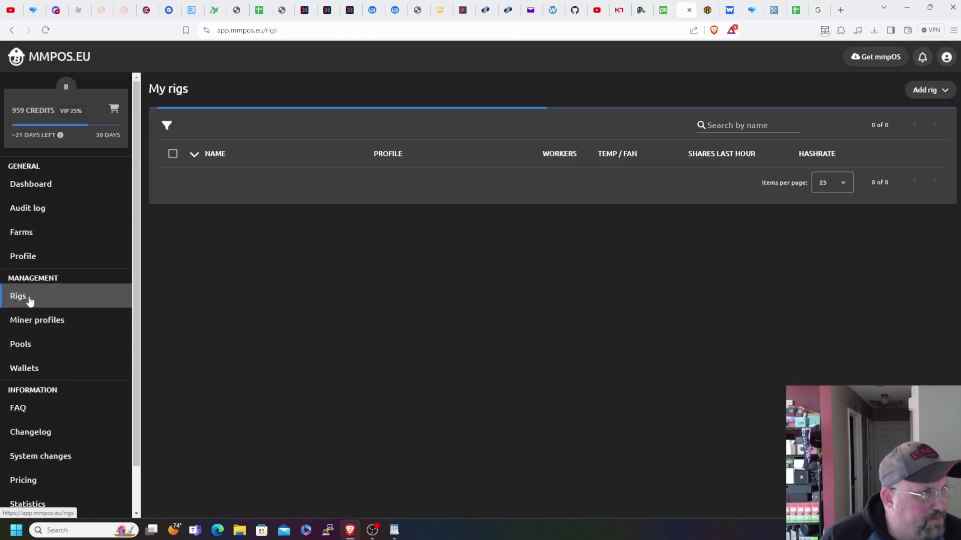
scroll(265, 376, down, 1)
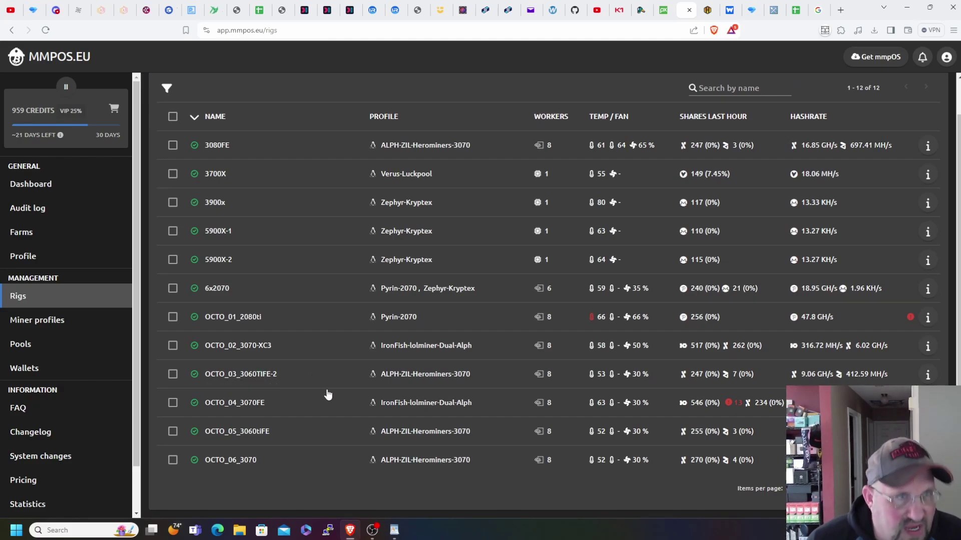
click(37, 320)
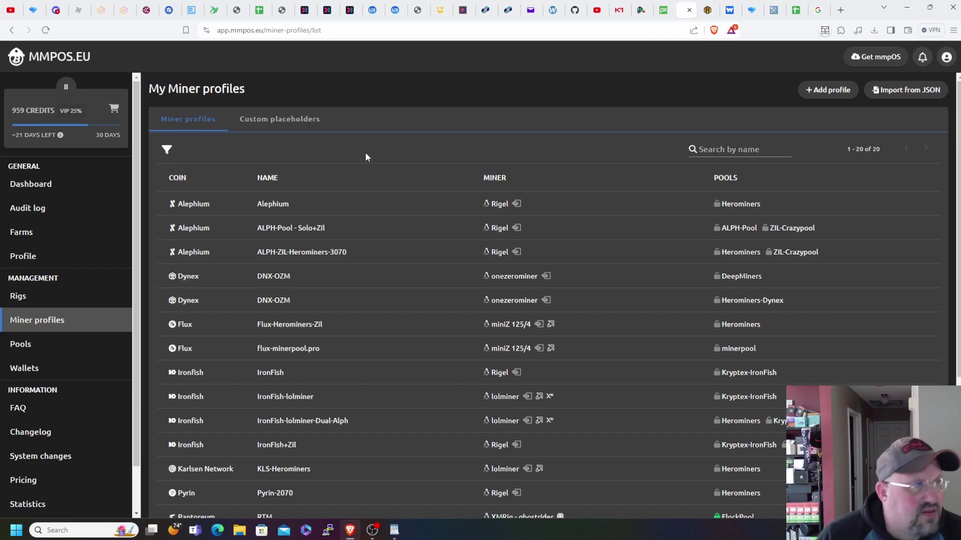
click(265, 122)
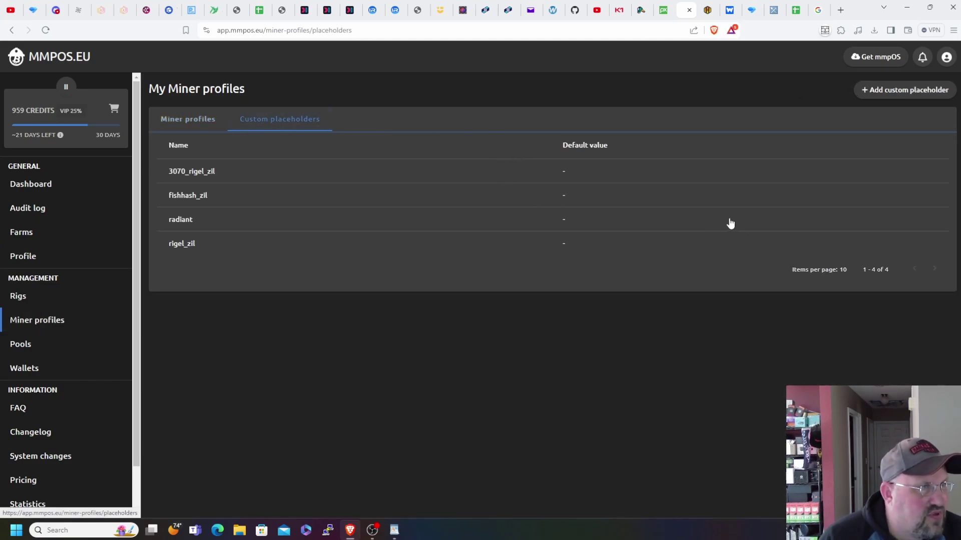
click(879, 90)
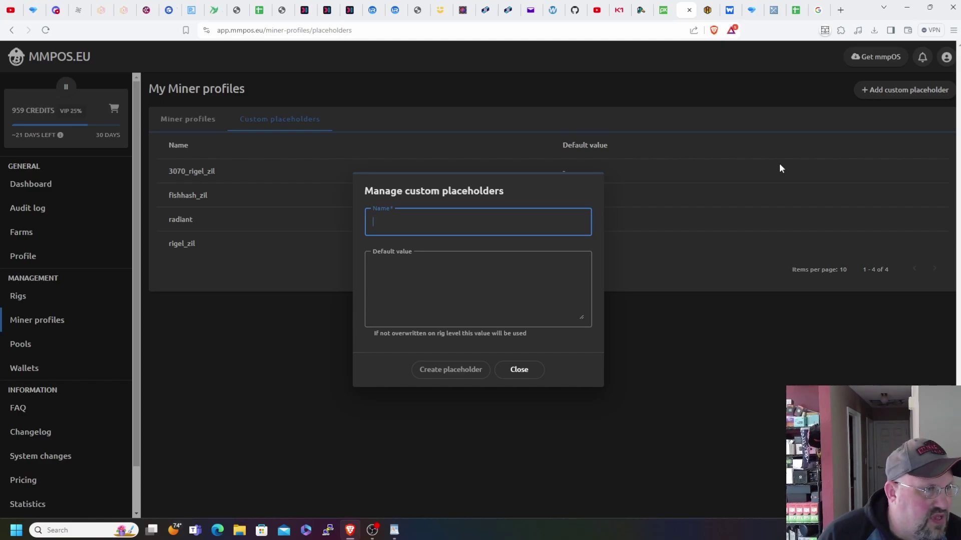
click(531, 372)
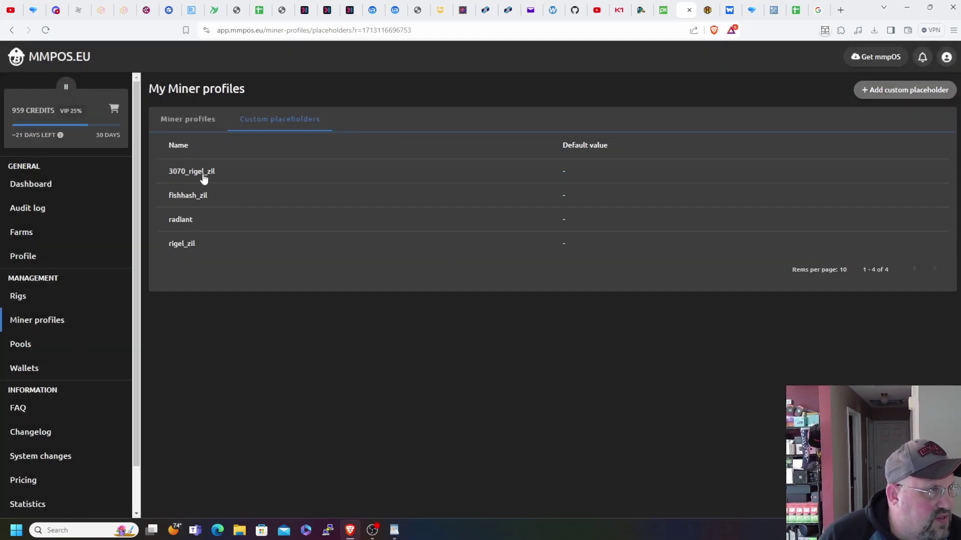
click(202, 171)
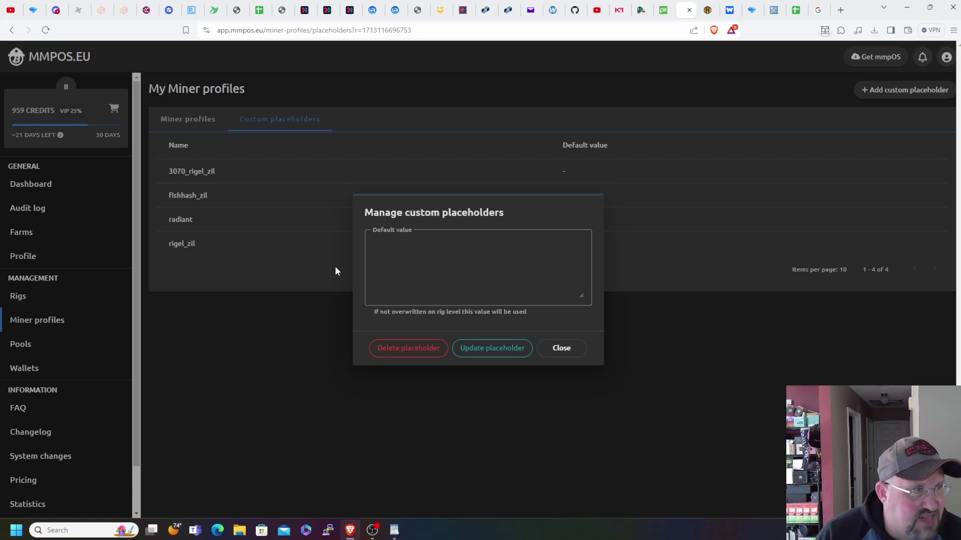
click(553, 351)
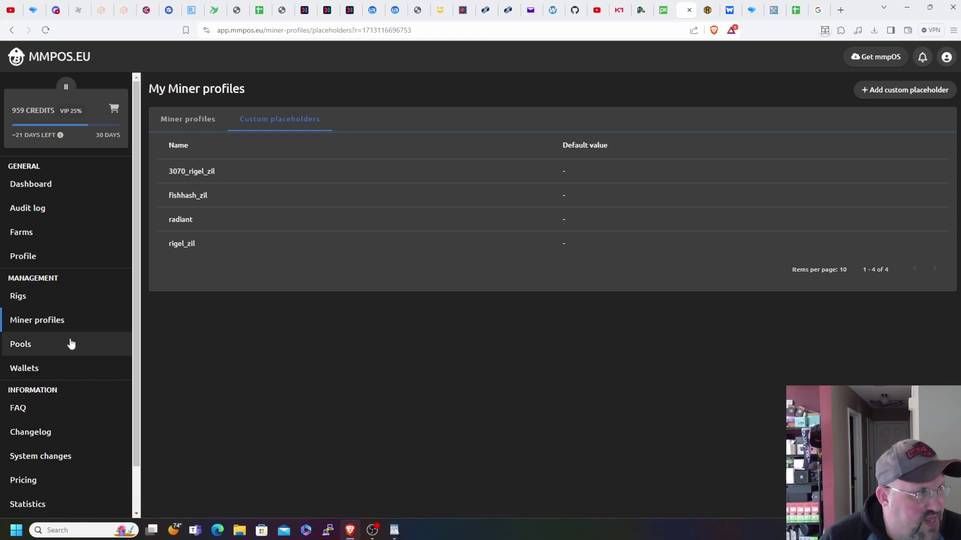
- Open the active 3060ti mining settings of rig OCTO_05_3060tiFE
click(43, 297)
scroll(290, 382, down, 1)
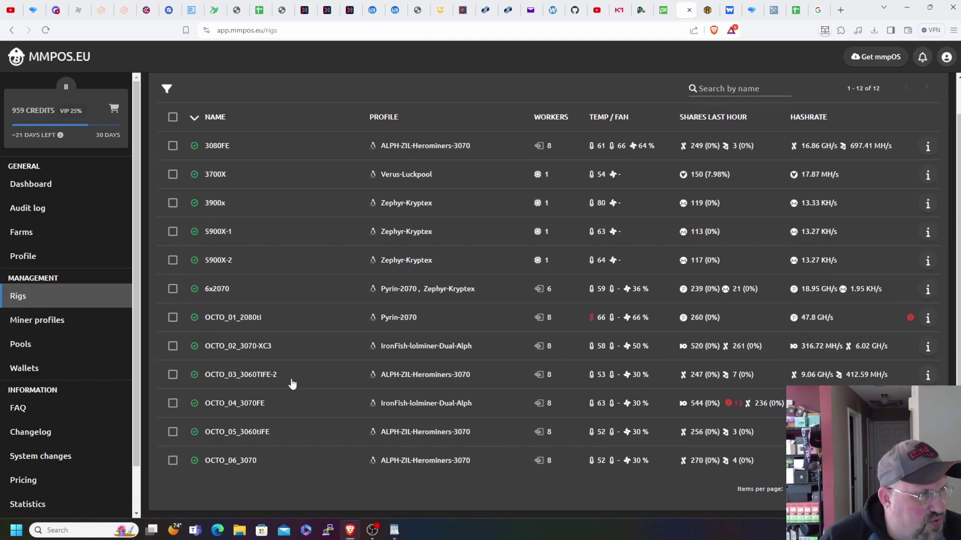
click(249, 432)
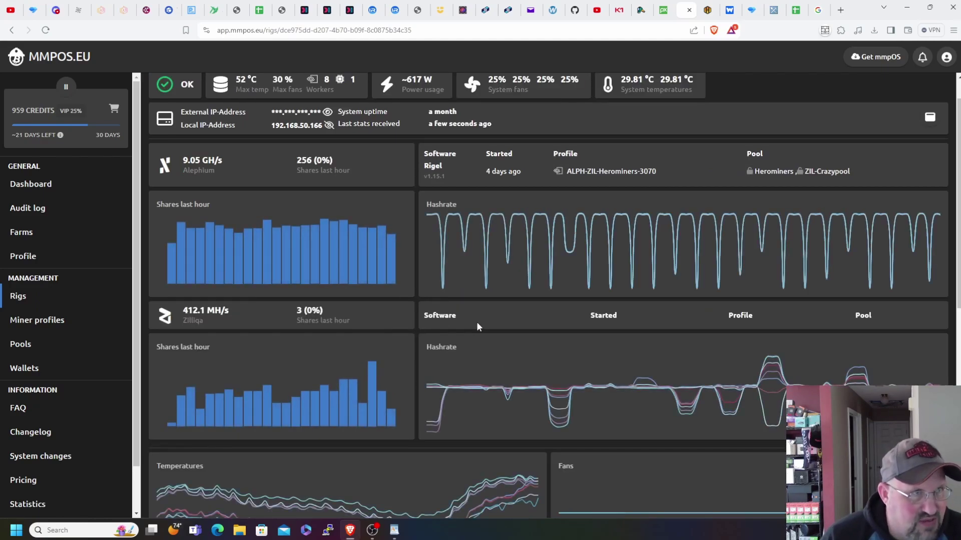
scroll(503, 336, down, 2)
scroll(502, 333, down, 3)
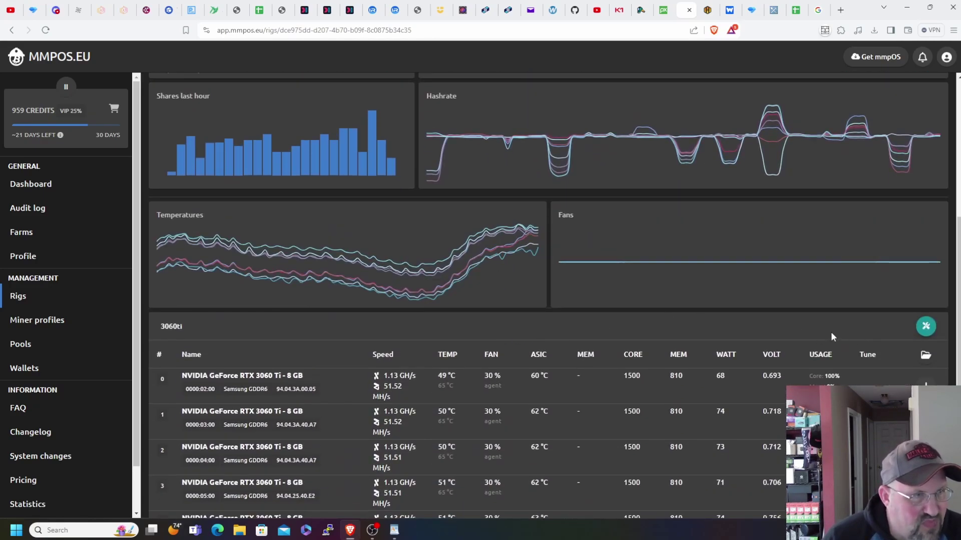
scroll(839, 328, down, 2)
click(926, 254)
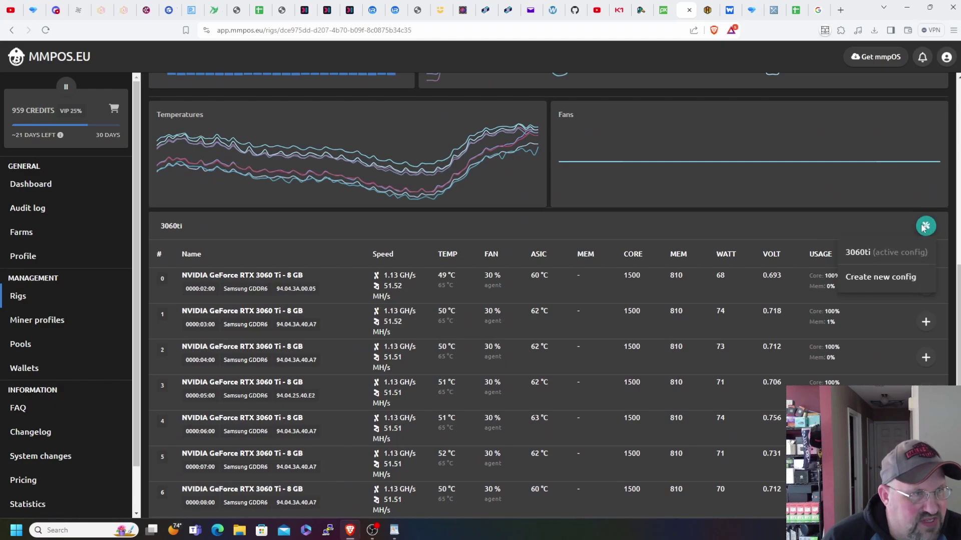
click(875, 252)
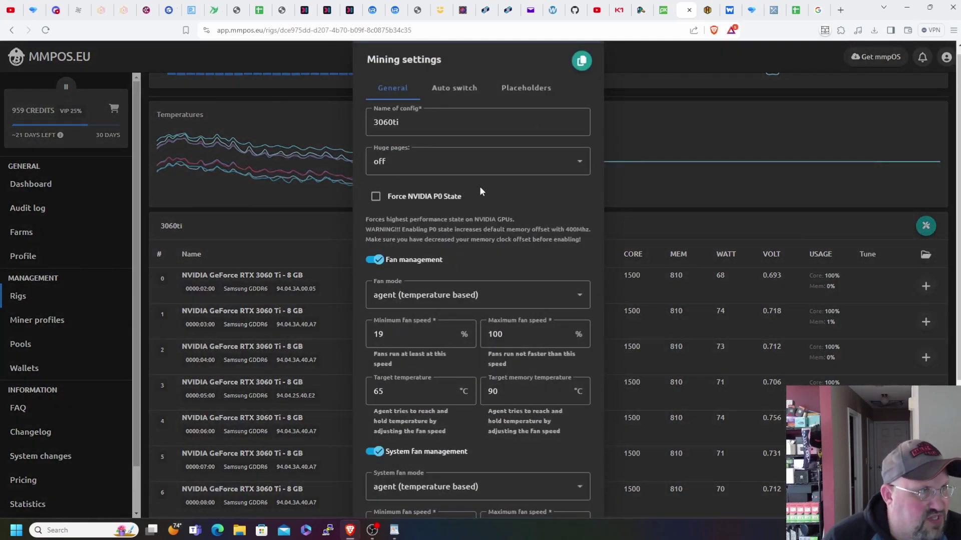
- Check the custom placeholders available to the 3060ti config and open the value of its 3070_rigel_zil placeholder
click(519, 86)
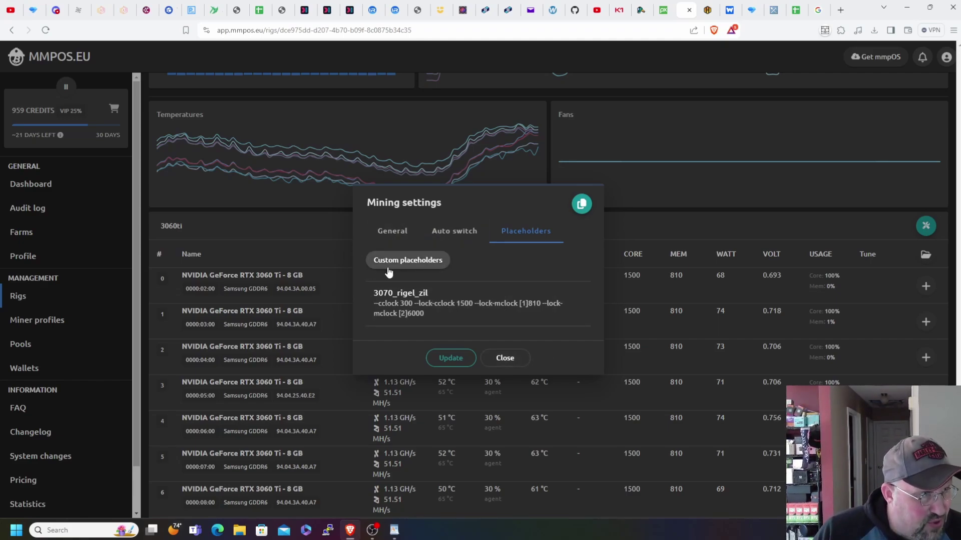
click(407, 260)
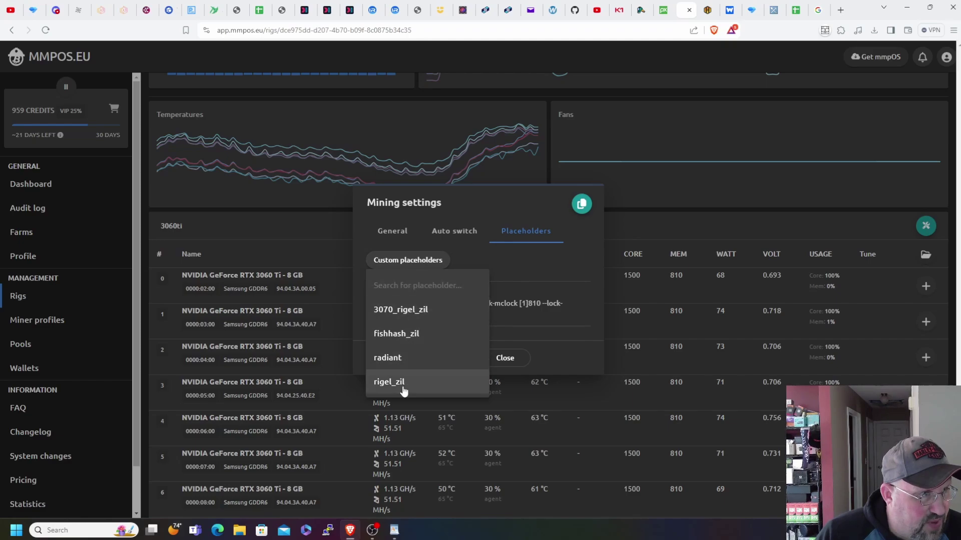
click(508, 299)
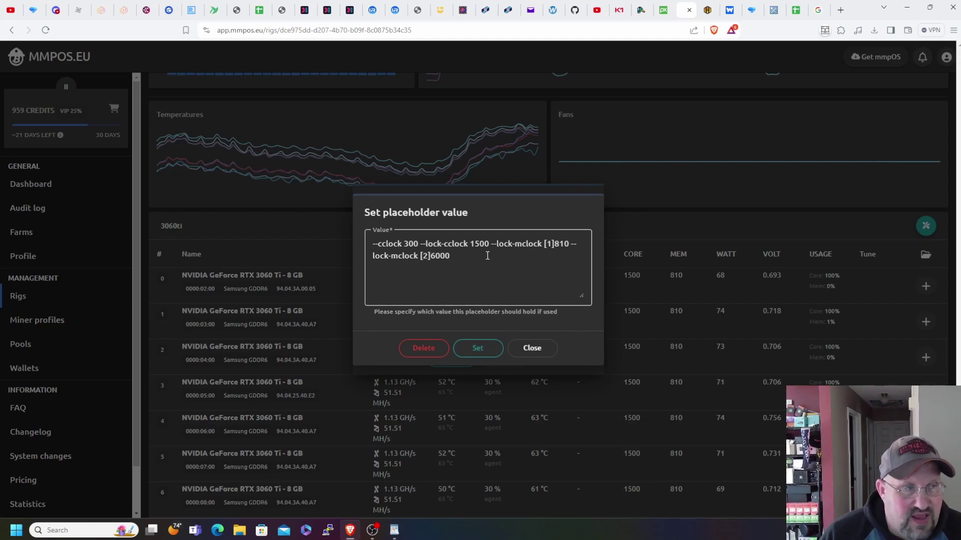
- Close the placeholder value and the 3060ti mining settings without changes, and review the rig's Alephium and Zilliqa charts
click(533, 348)
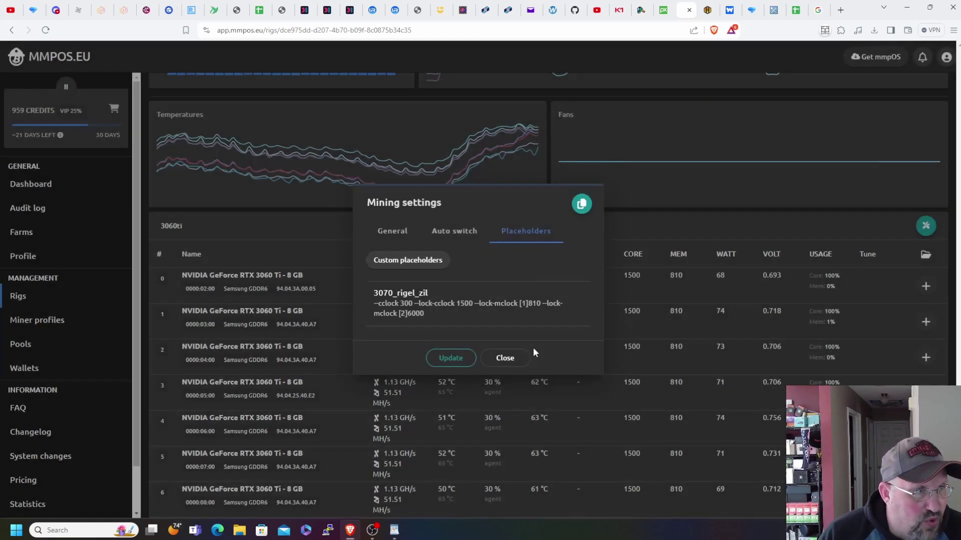
click(506, 358)
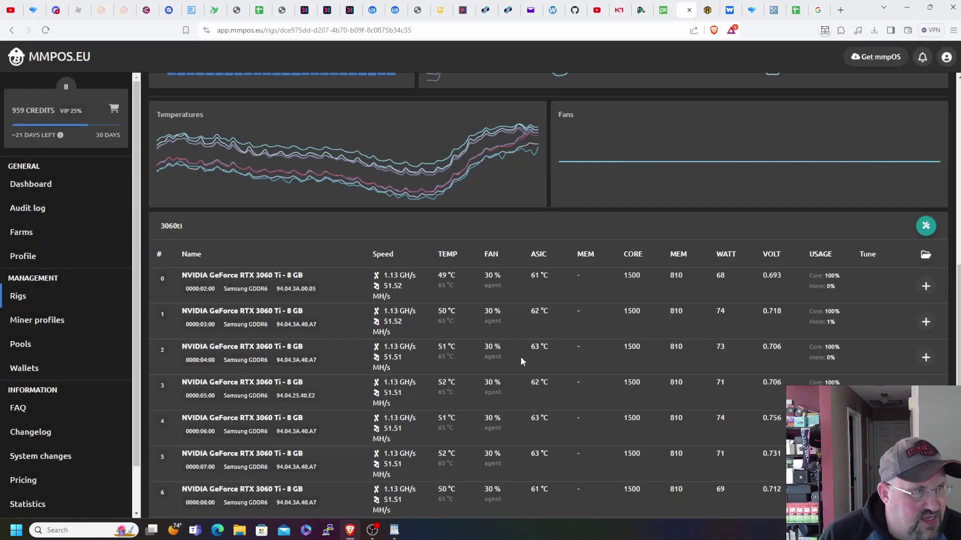
scroll(933, 298, up, 2)
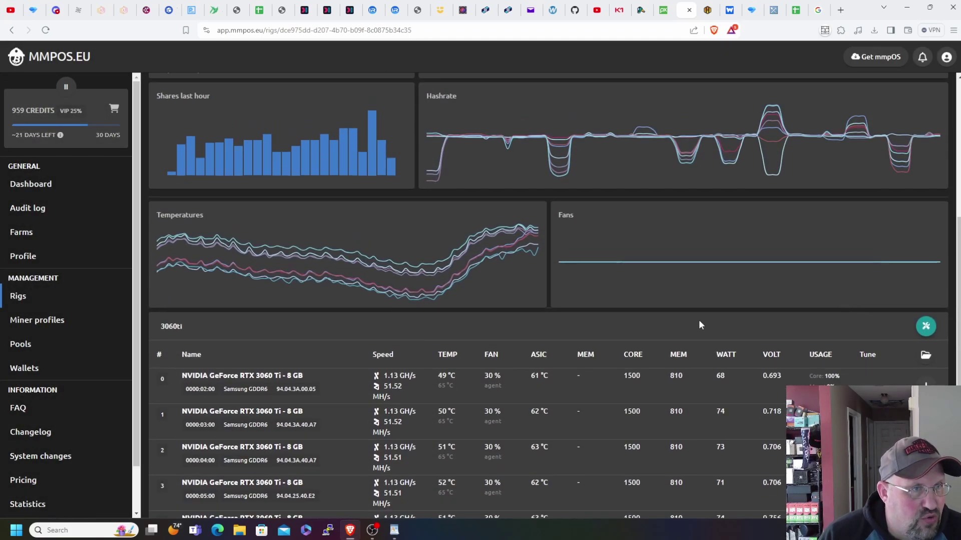
scroll(439, 335, up, 5)
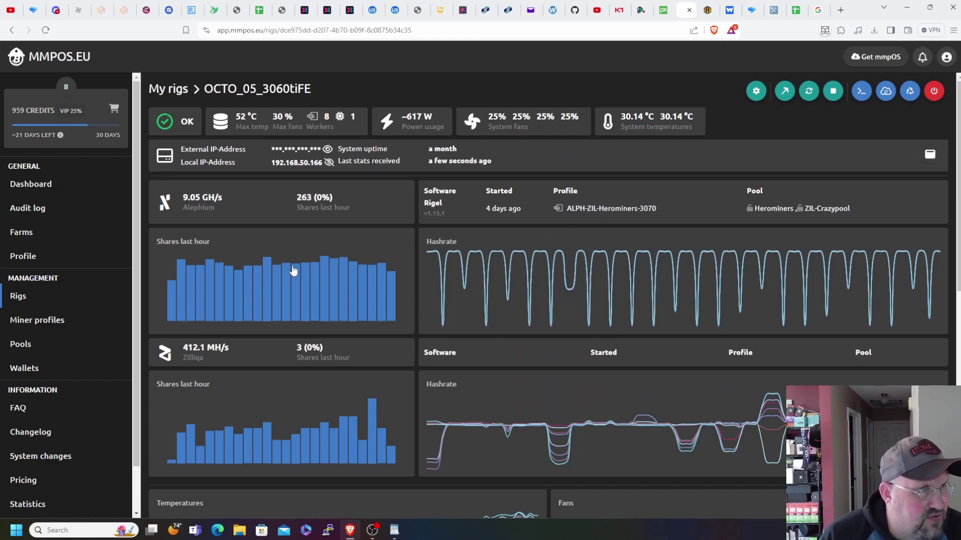
- Open the ALPH-ZIL-Herominers-3070 miner profile and examine its advanced arguments
click(45, 332)
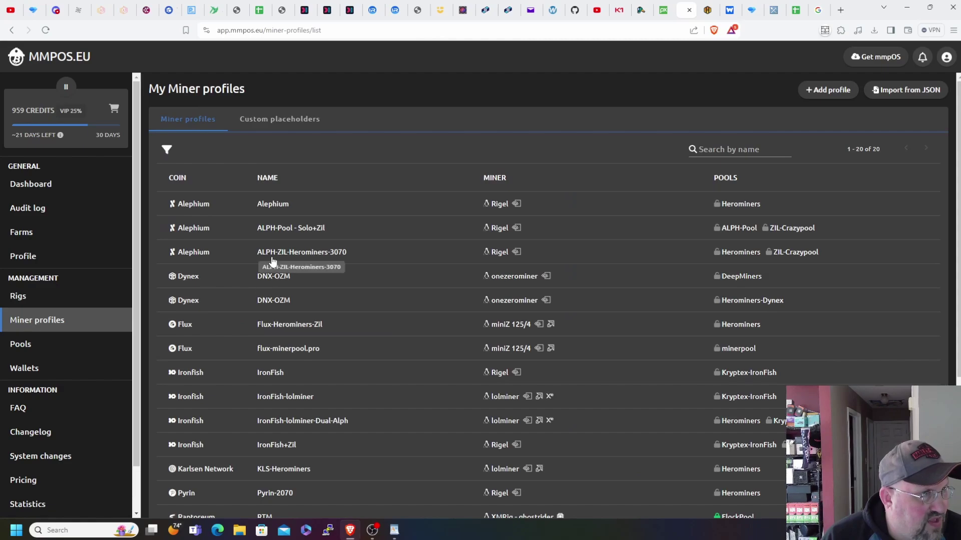
click(324, 254)
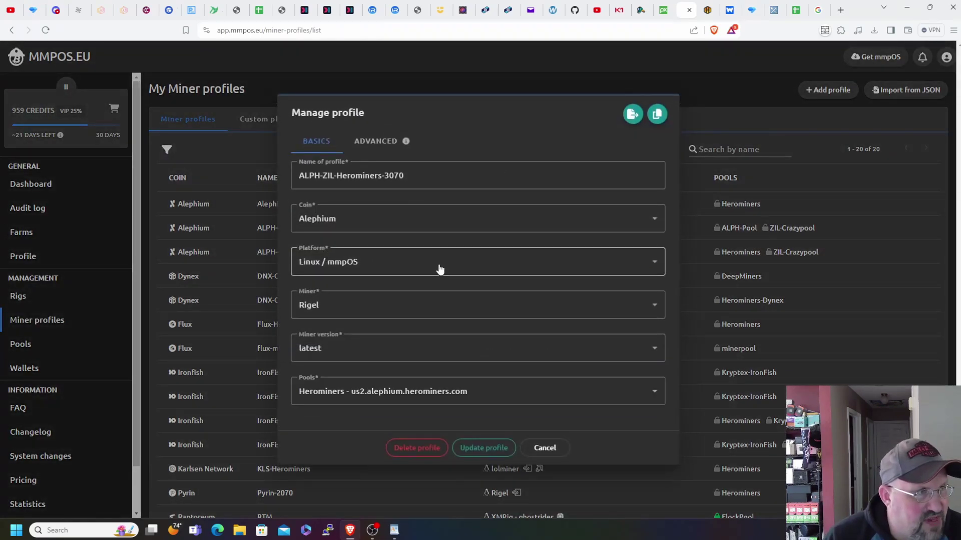
click(371, 145)
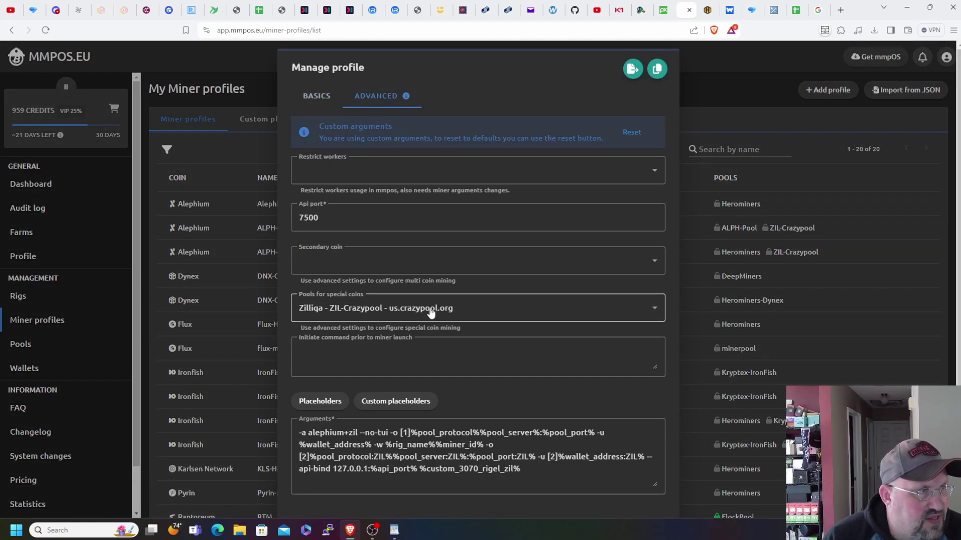
scroll(344, 345, down, 1)
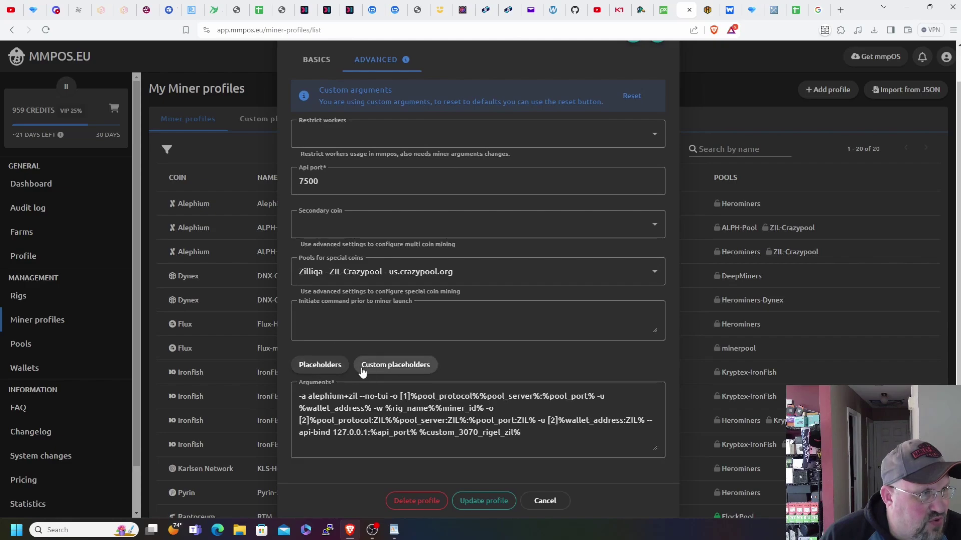
- Check the standard and custom placeholders offered for the profile's arguments, and leave the profile without changes
click(330, 366)
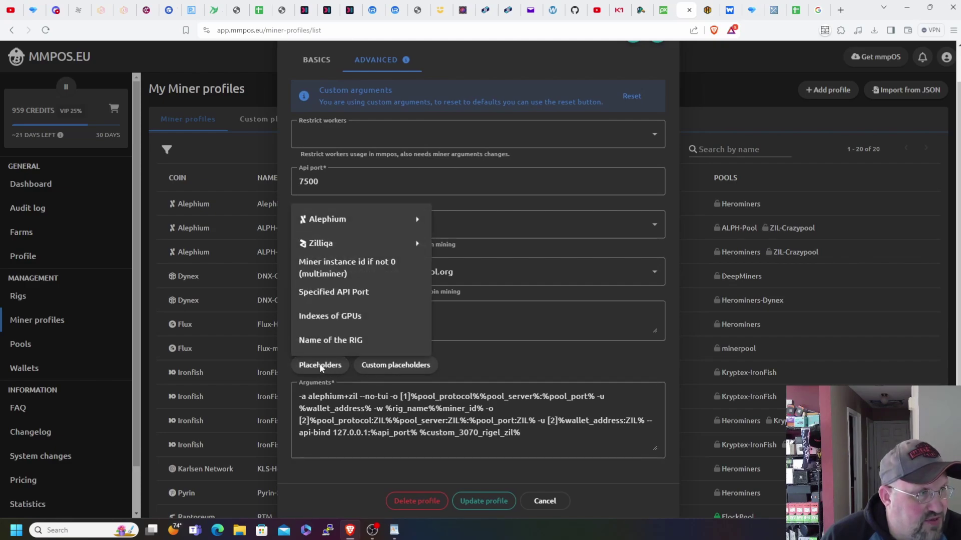
mouse_move(355, 246)
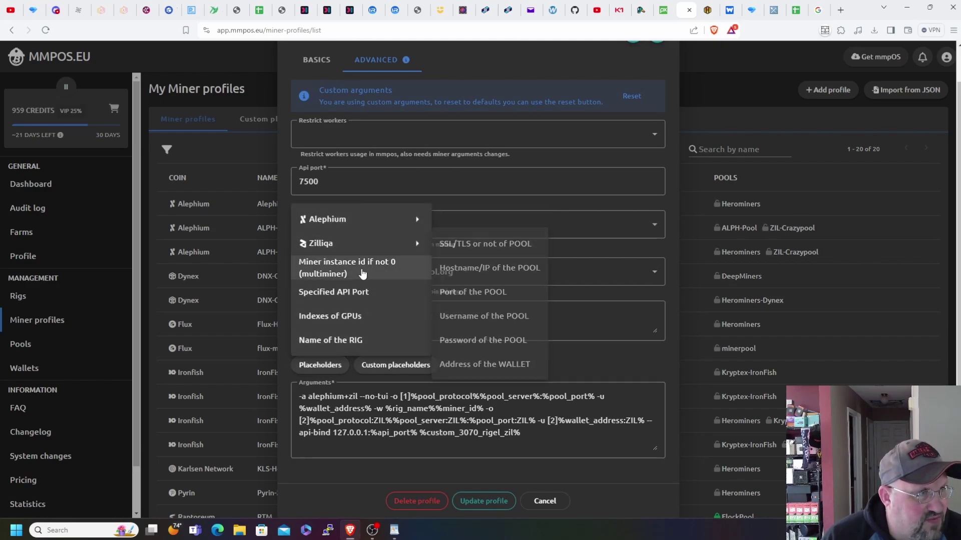
click(461, 356)
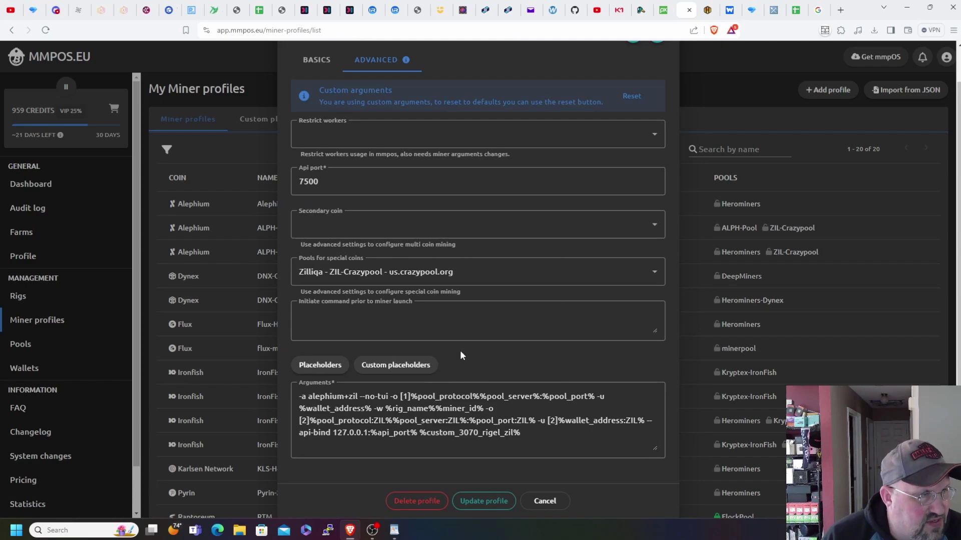
click(428, 365)
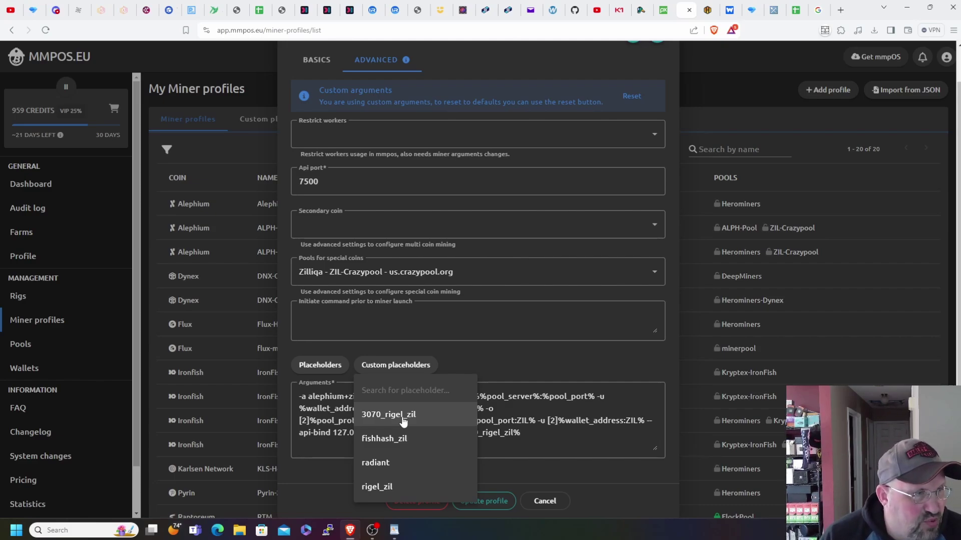
click(479, 367)
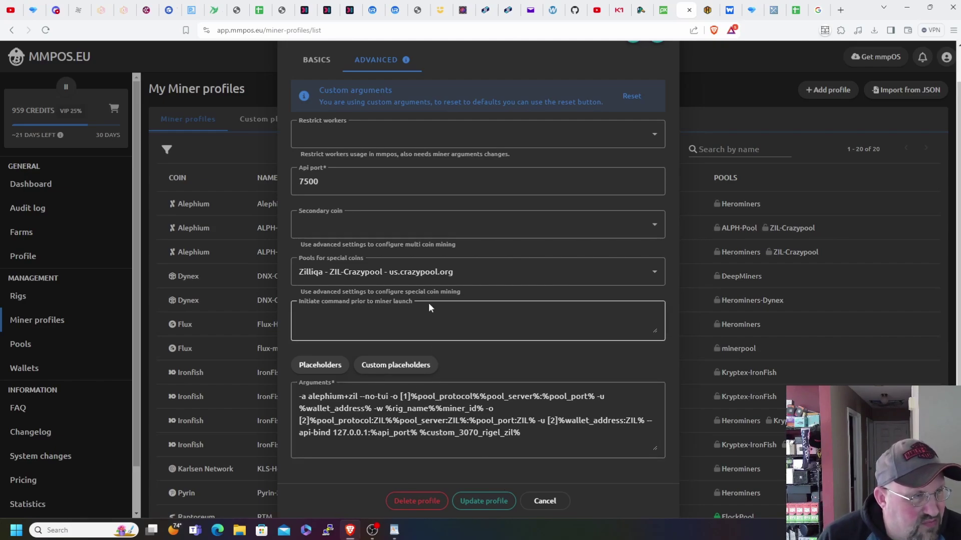
click(543, 502)
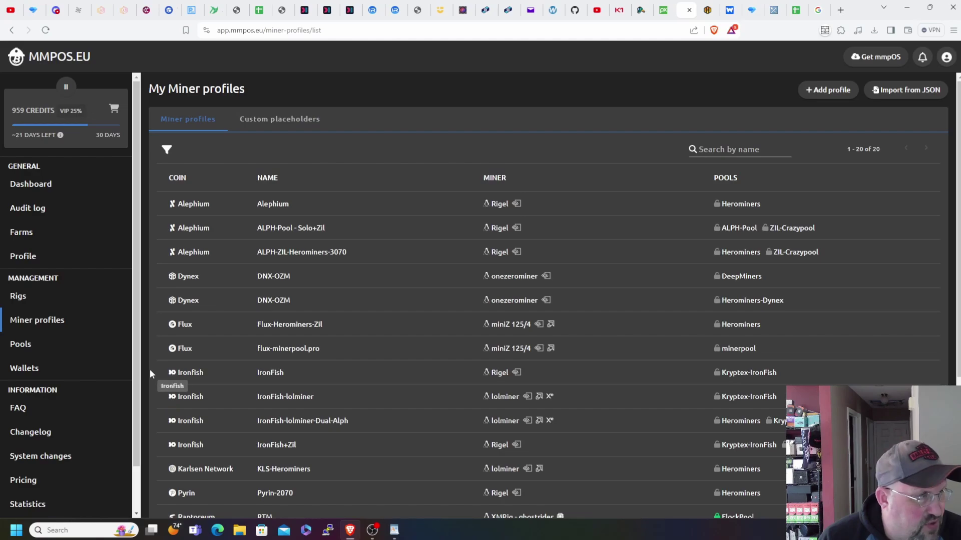
- Open rig OCTO_05_3060tiFE from the rig list and examine its Alephium and Zilliqa hashrate charts
click(30, 301)
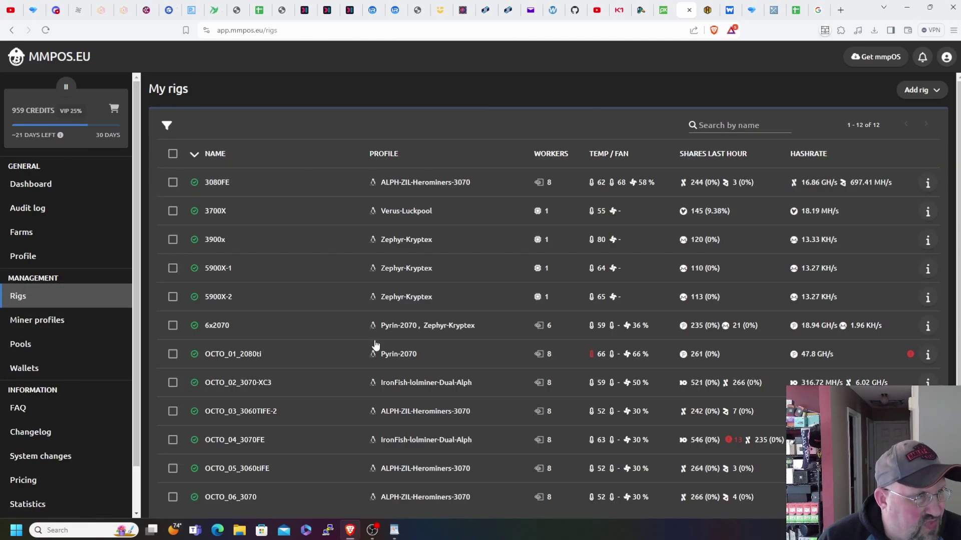
scroll(401, 372, down, 1)
scroll(400, 372, down, 1)
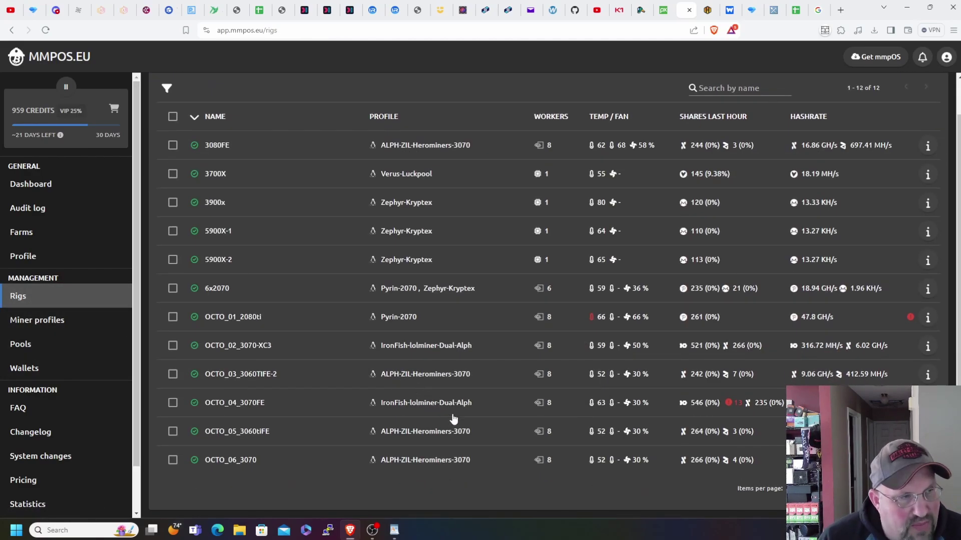
click(458, 436)
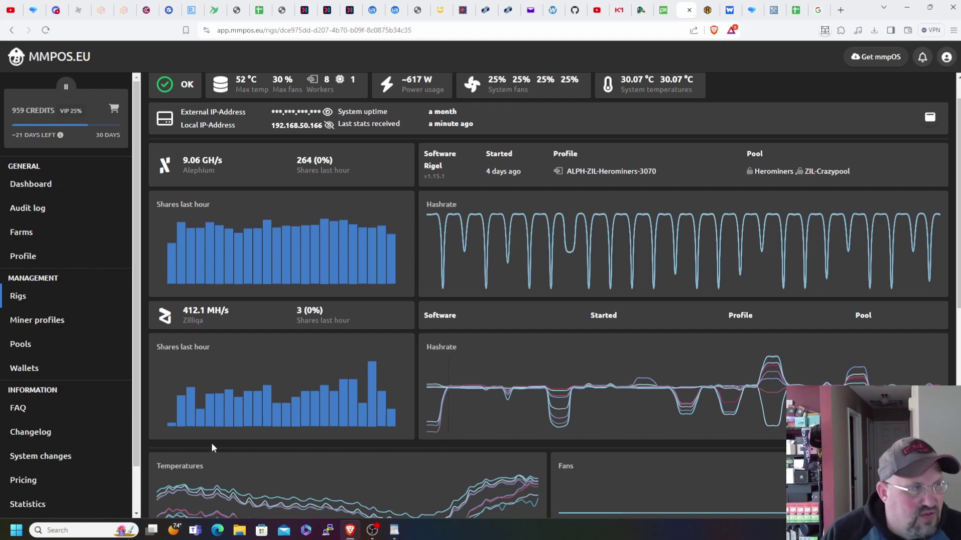
mouse_move(171, 395)
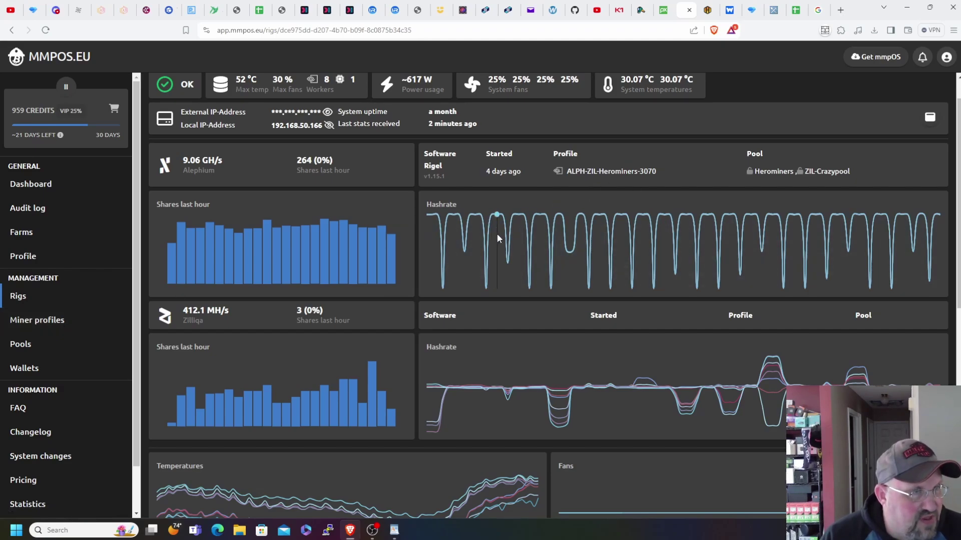
- Open the placeholders in the active Default mining settings of rig 3080FE
click(62, 297)
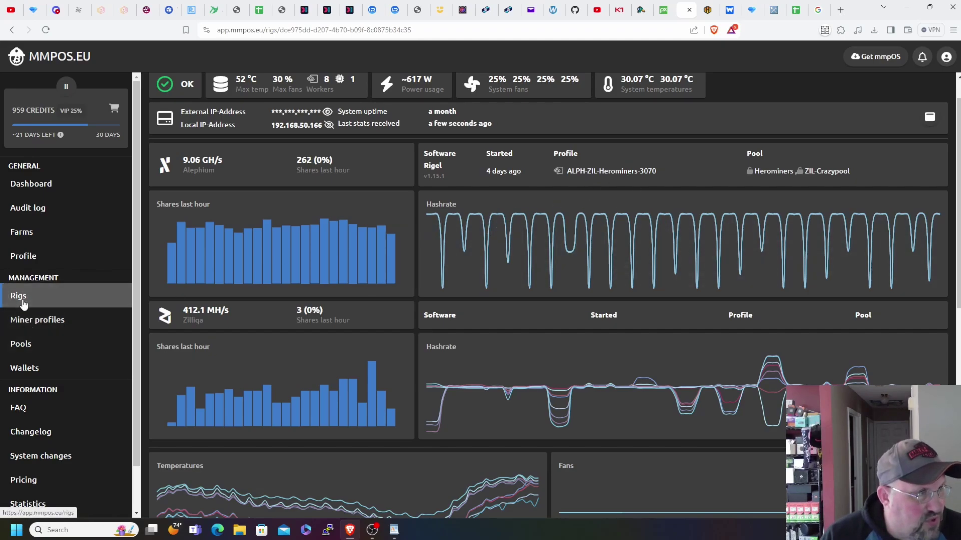
scroll(238, 345, down, 1)
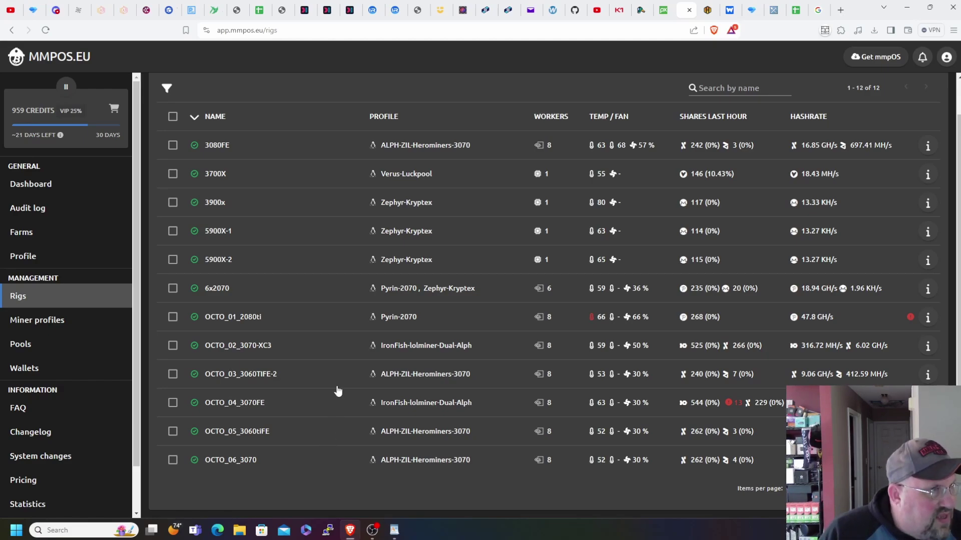
click(407, 151)
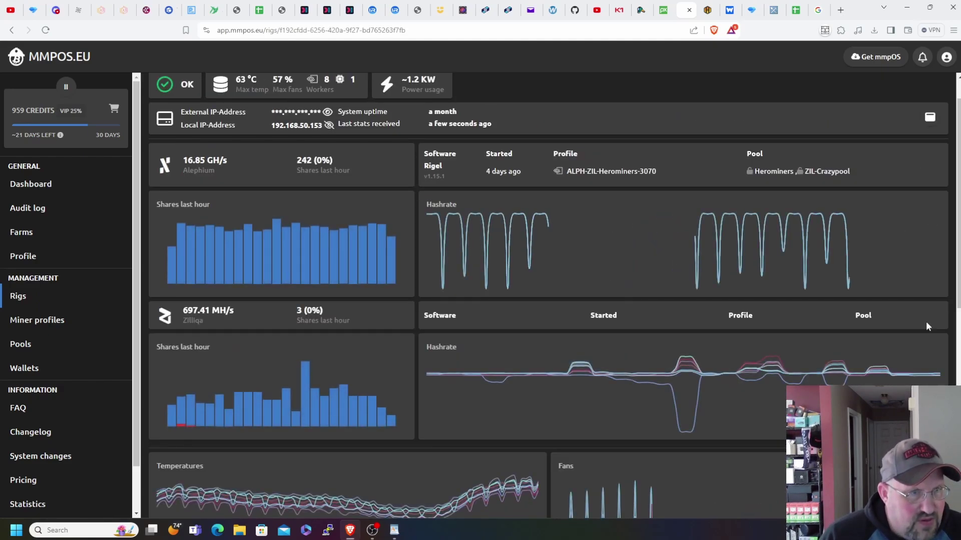
scroll(925, 322, down, 5)
click(926, 328)
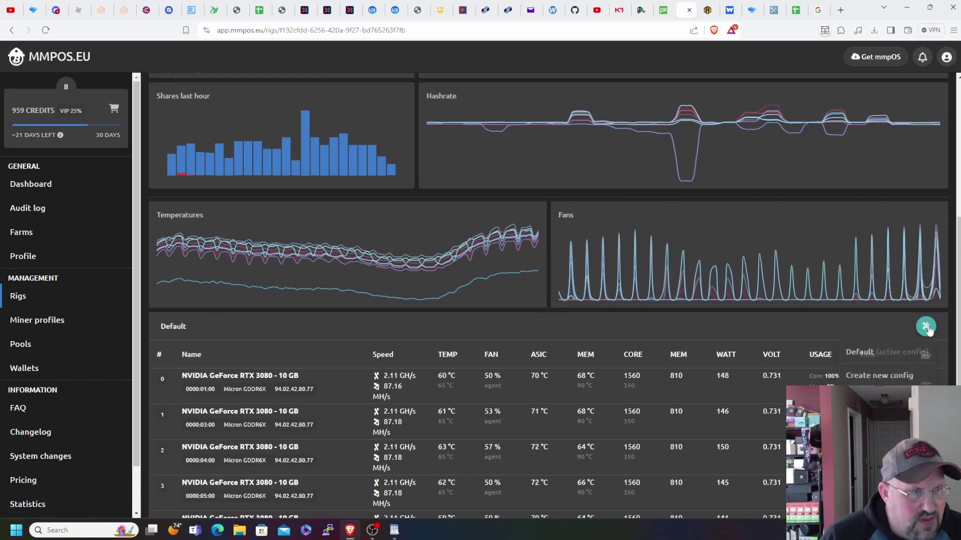
click(886, 352)
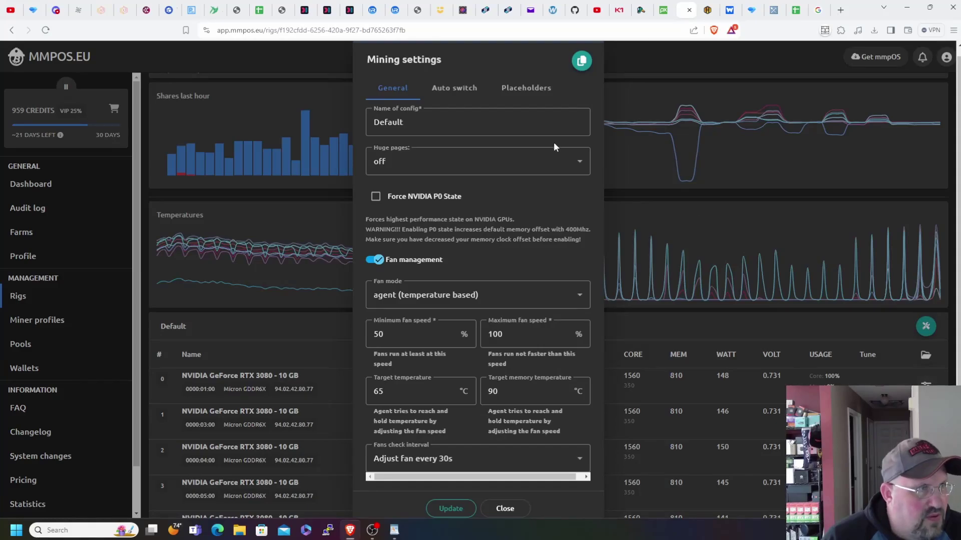
click(533, 89)
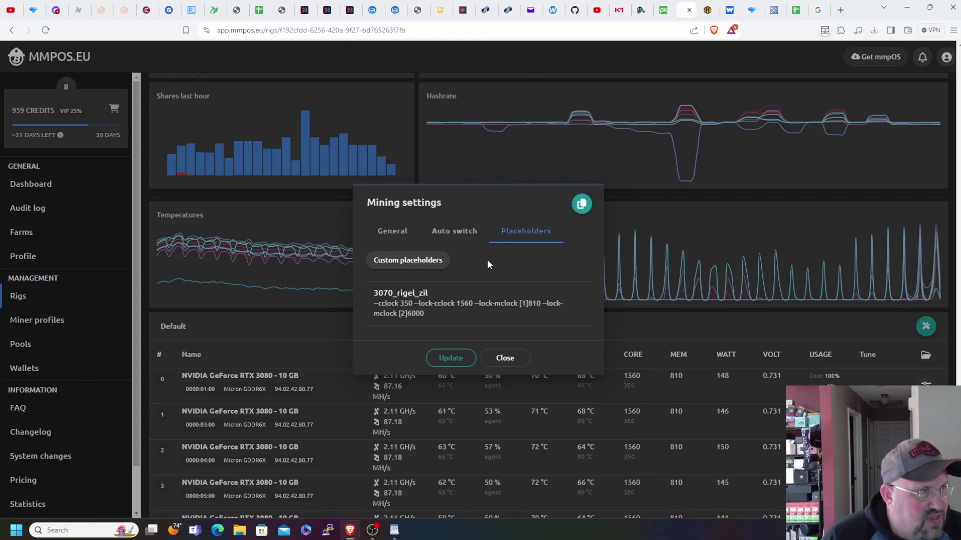
- Inspect the 3070_rigel_zil placeholder value of rig 3080FE, and close the mining settings without changes
click(414, 318)
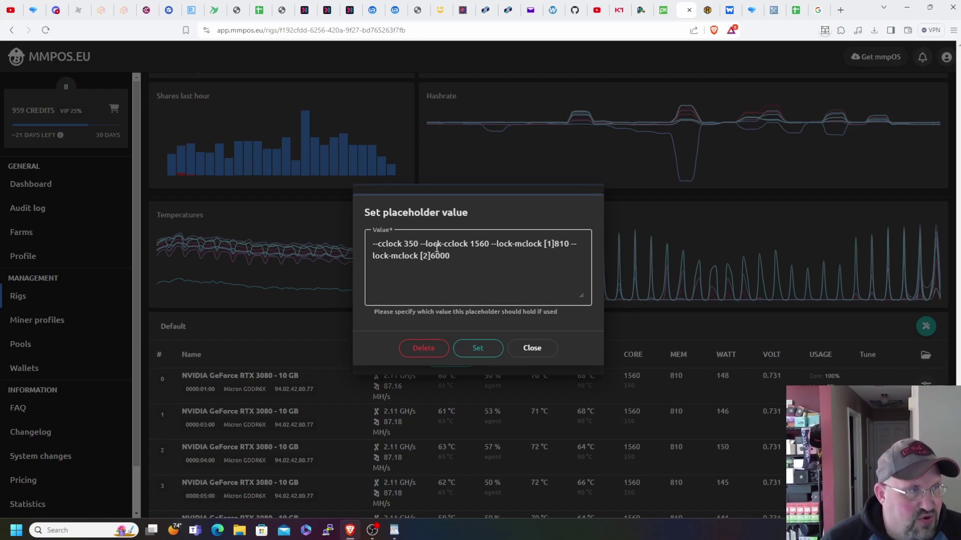
click(539, 353)
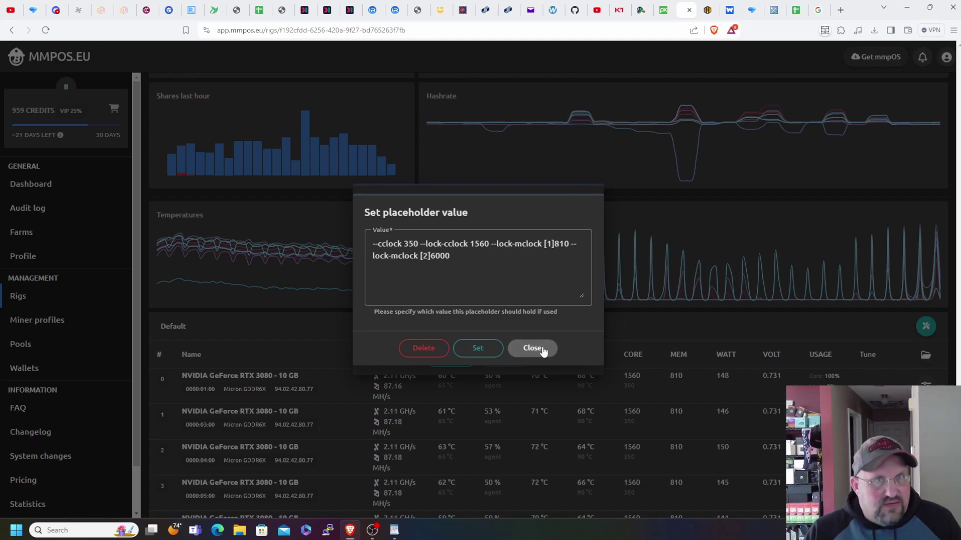
click(542, 351)
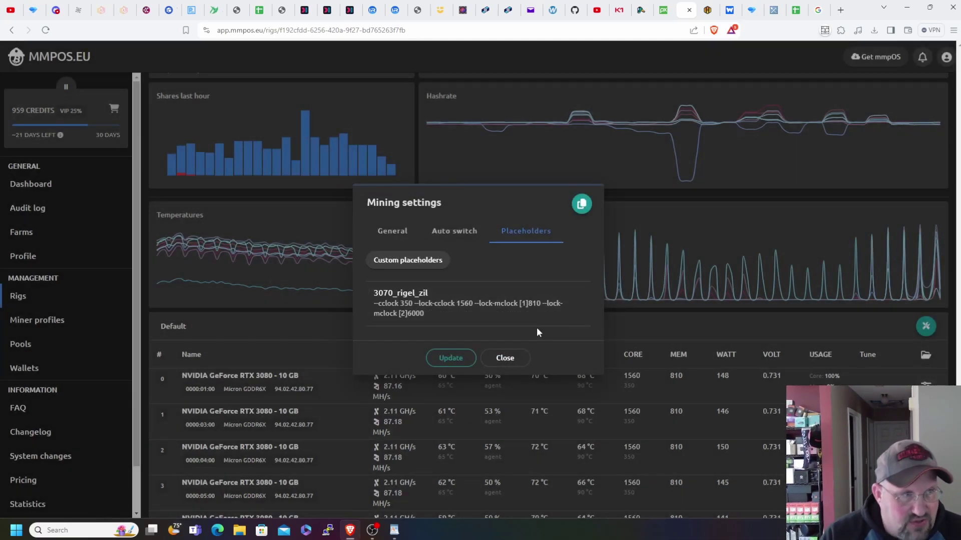
click(516, 358)
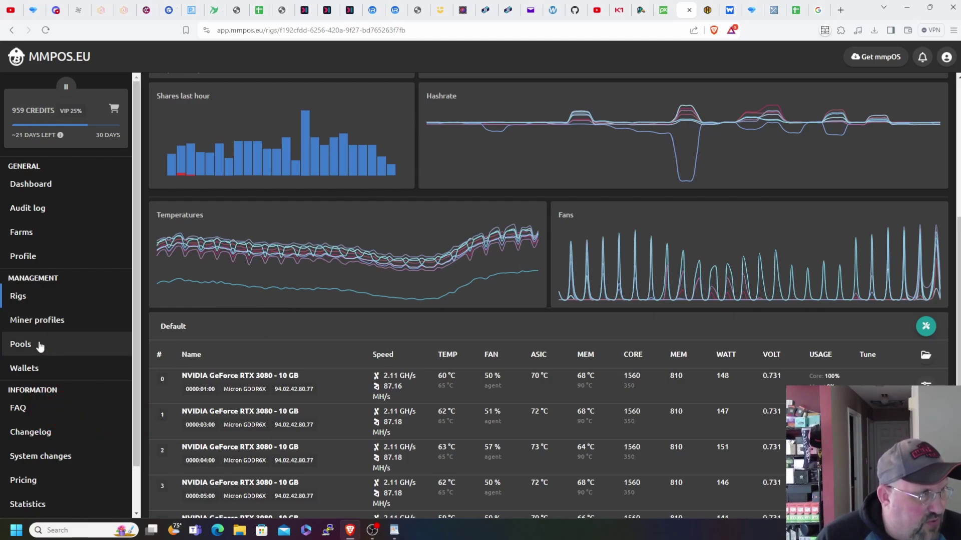
- Look through the full list of miner profiles
click(47, 326)
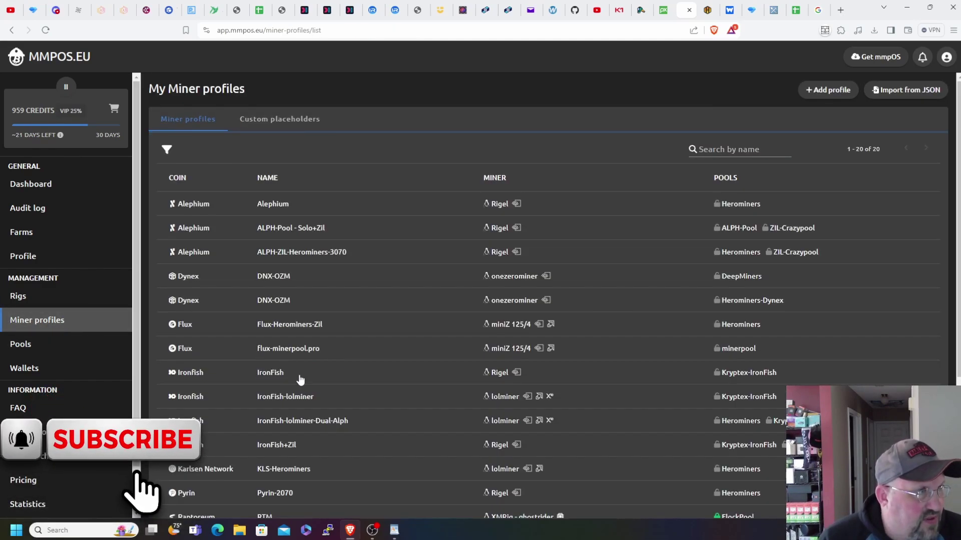
scroll(335, 327, down, 5)
scroll(335, 327, up, 5)
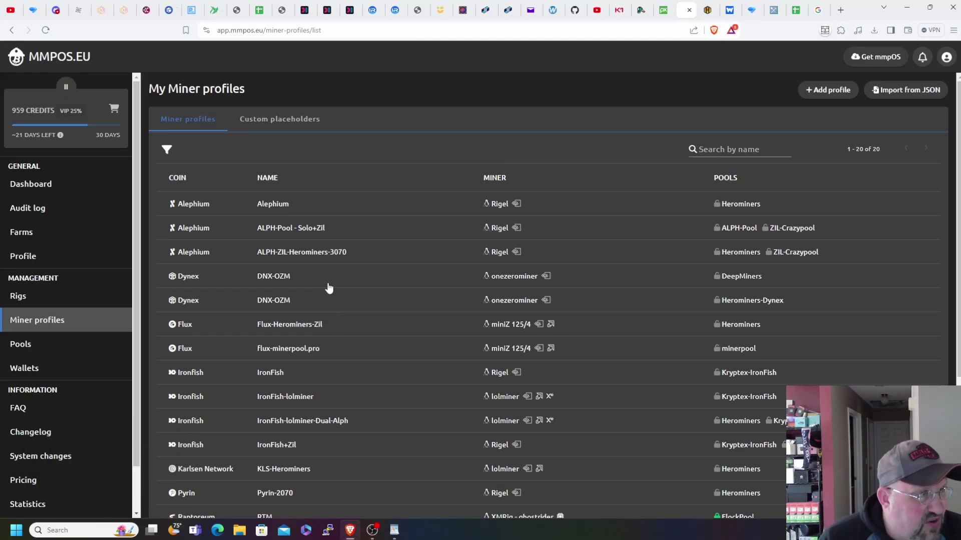
scroll(329, 288, down, 5)
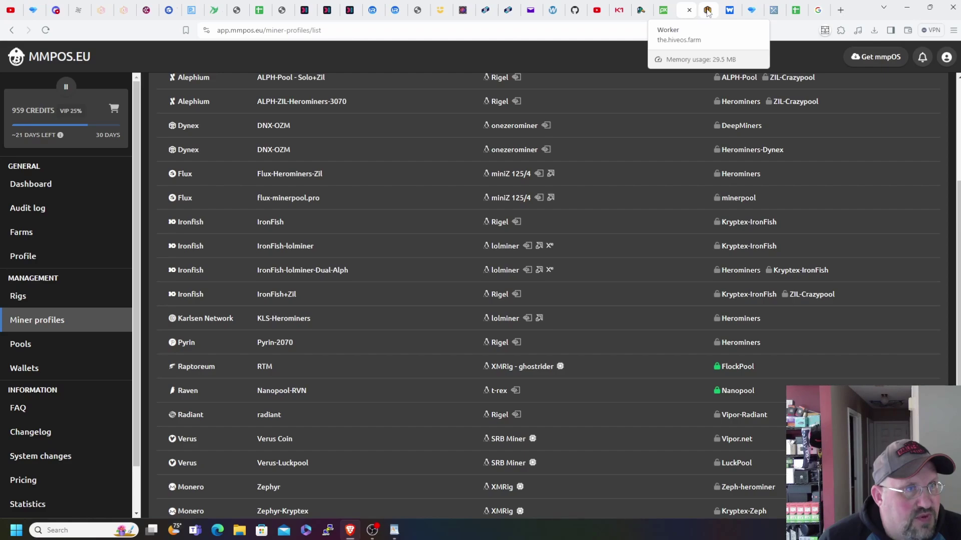
- Switch to Hive OS and open the flight sheets of the farm that contains the evga1660ti worker
drag(708, 13, 685, 0)
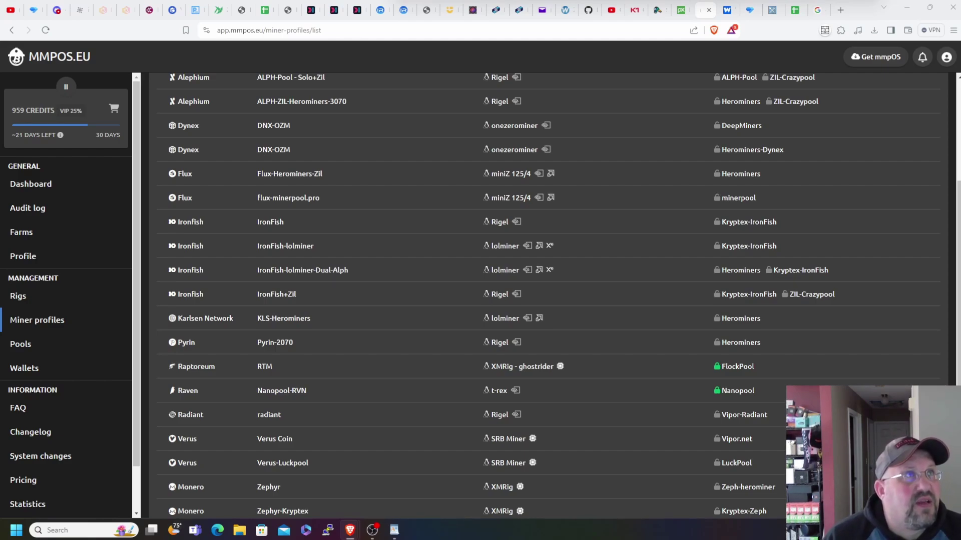
drag(583, 0, 719, 14)
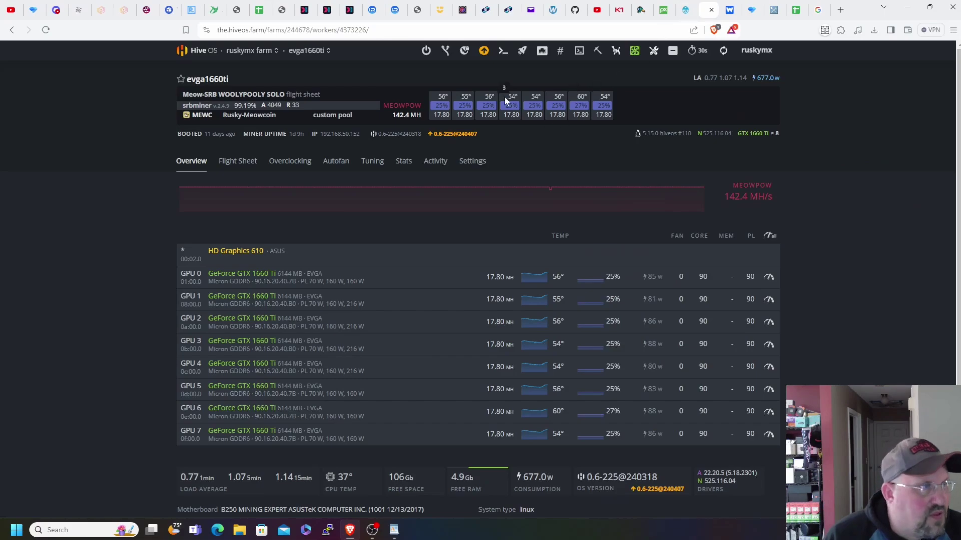
click(270, 51)
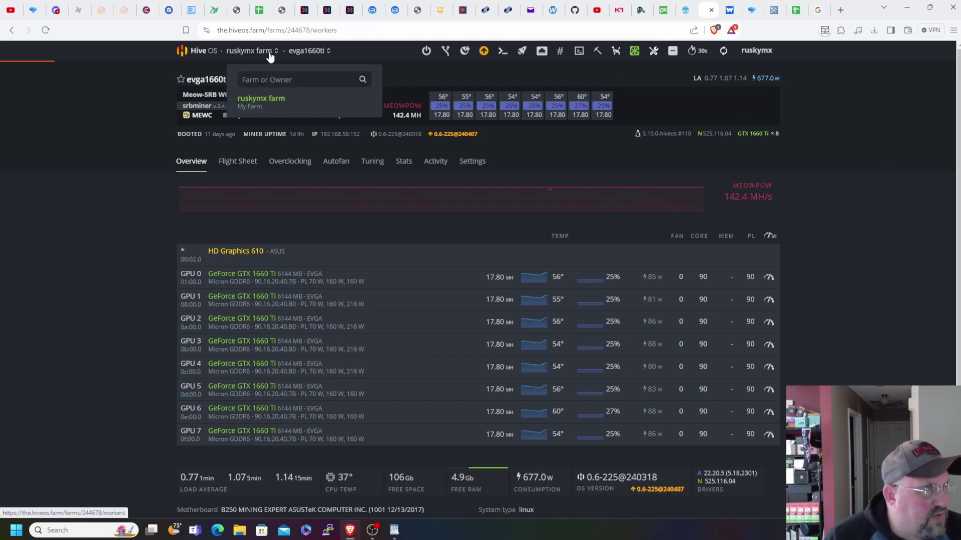
click(265, 97)
click(324, 178)
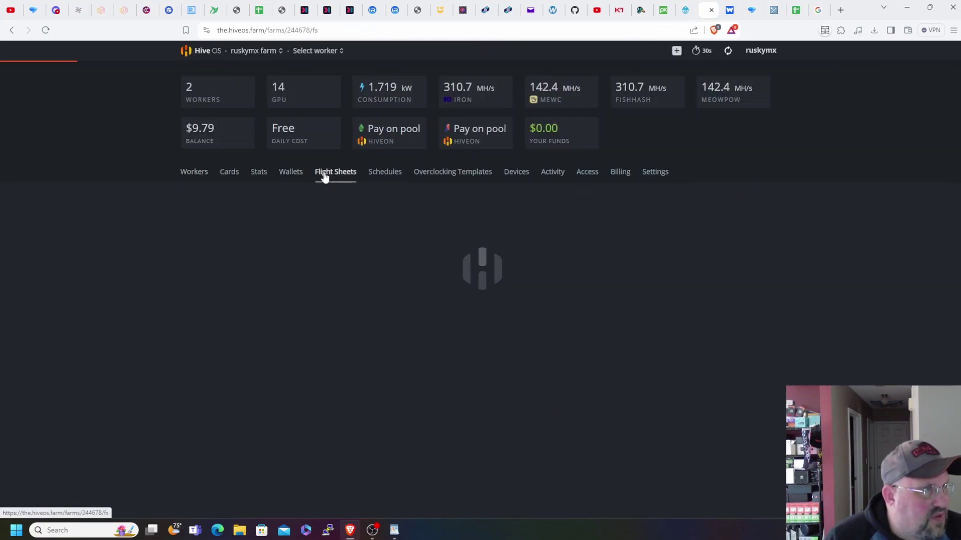
- Look through the farm's full list of Hive OS flight sheets
scroll(399, 250, down, 9)
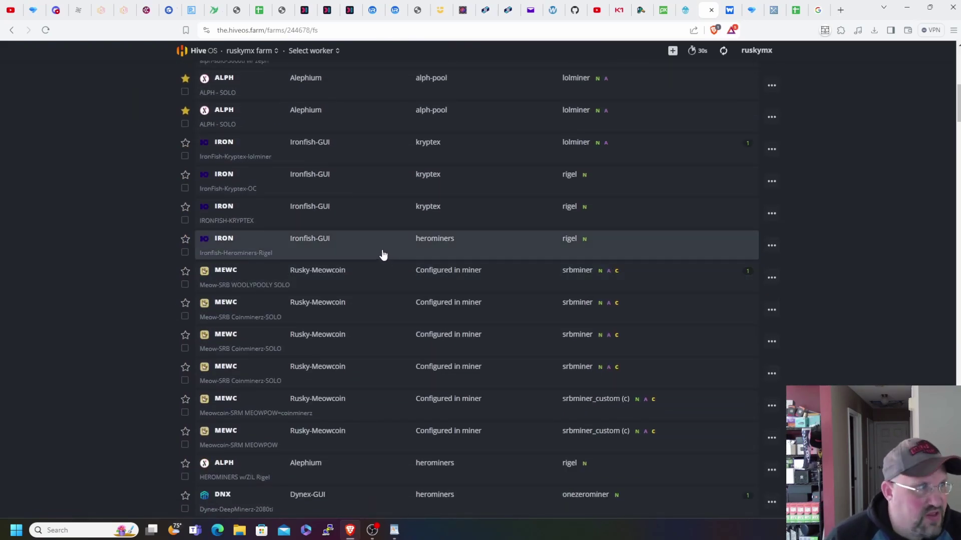
scroll(386, 252, down, 12)
scroll(367, 249, down, 15)
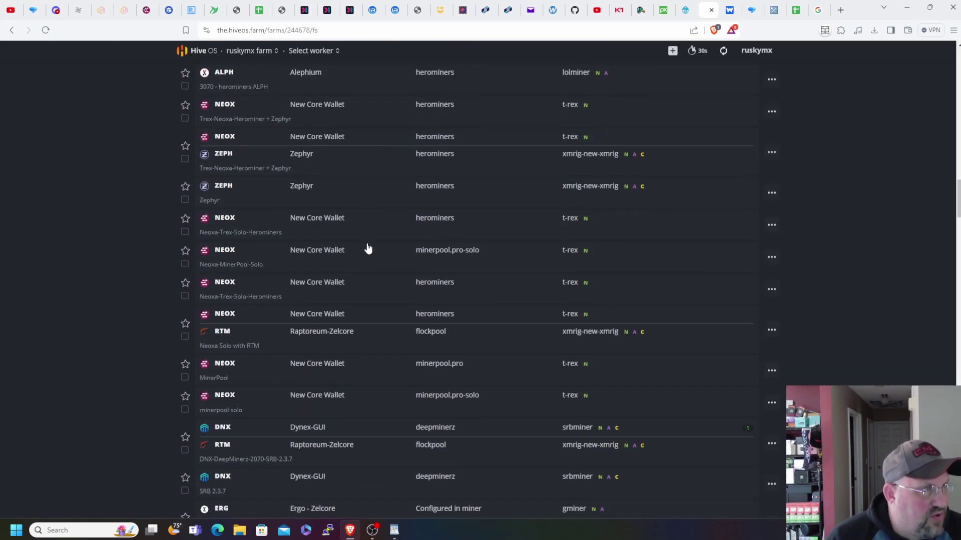
scroll(370, 250, down, 15)
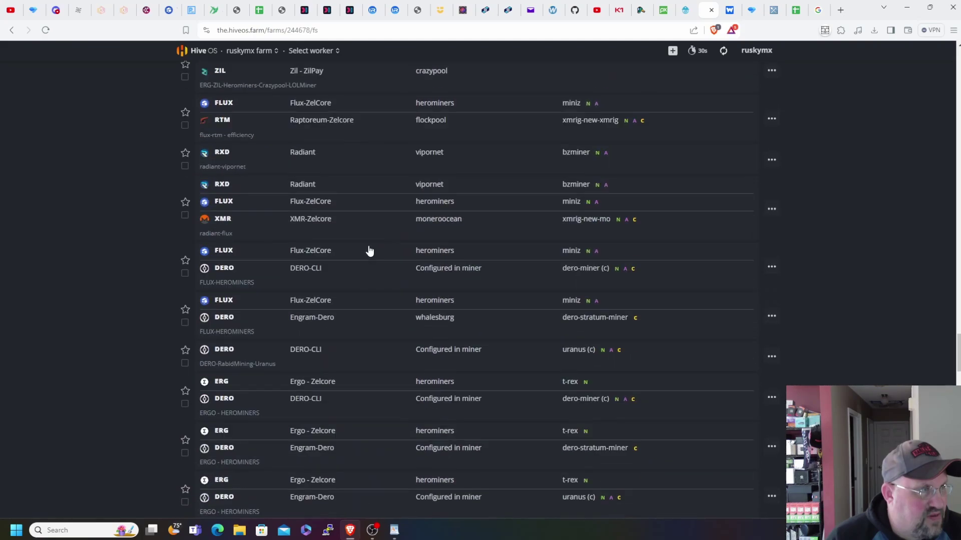
scroll(370, 251, down, 5)
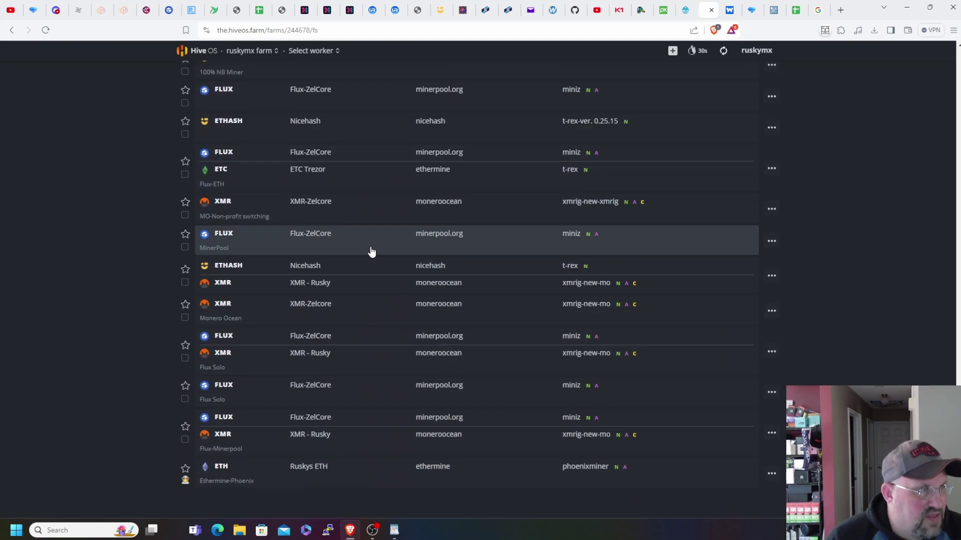
scroll(373, 252, up, 12)
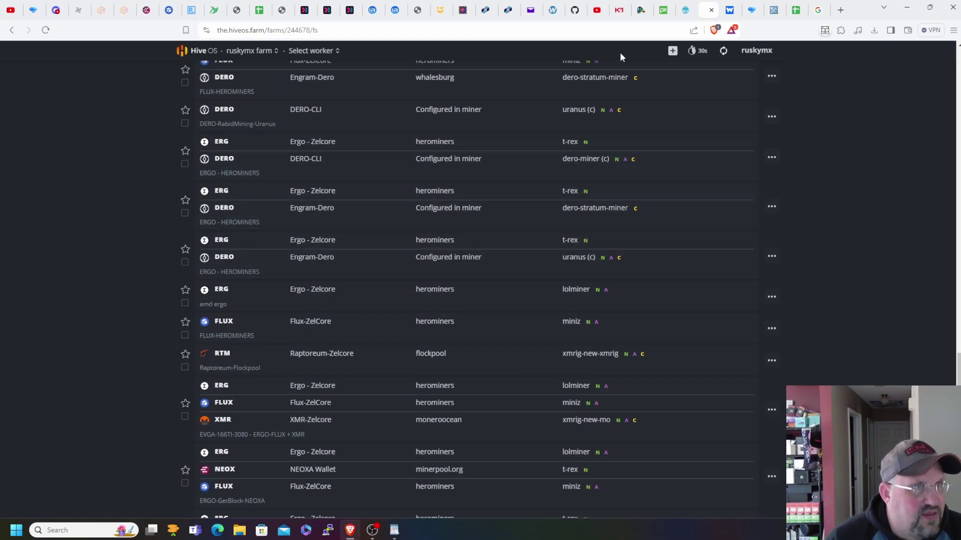
- Switch back to mmpOS and review the coins, miners and pools in the miner profiles list
click(682, 10)
scroll(455, 215, down, 1)
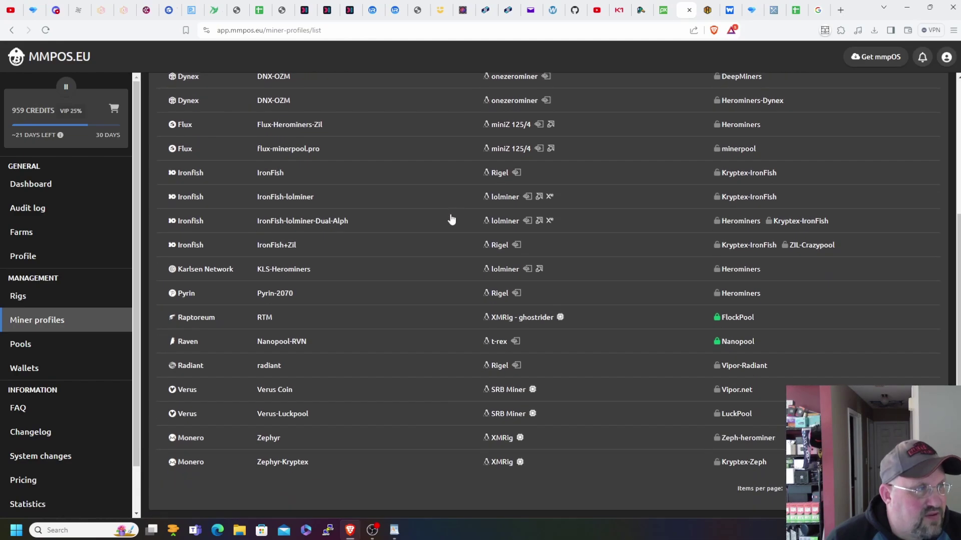
scroll(464, 264, up, 4)
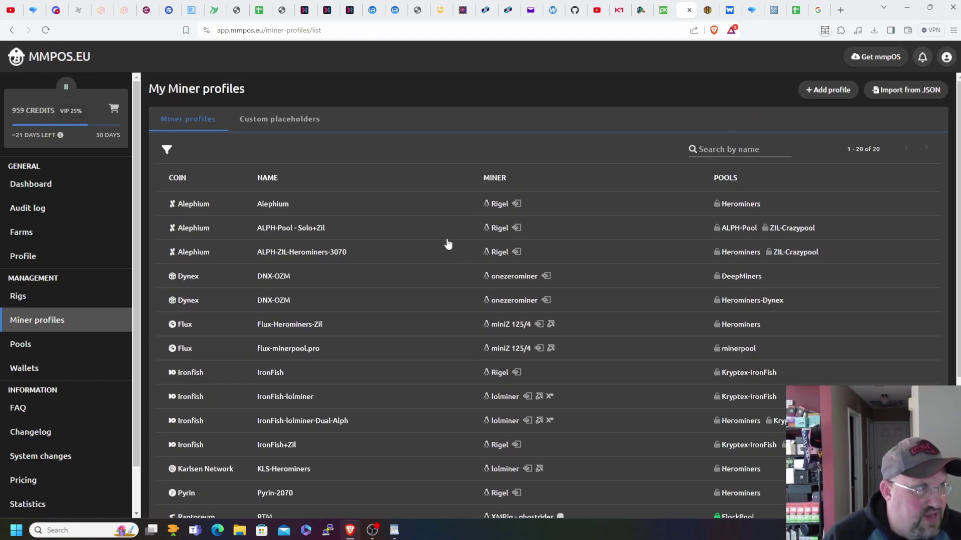
scroll(425, 245, down, 4)
scroll(407, 240, up, 2)
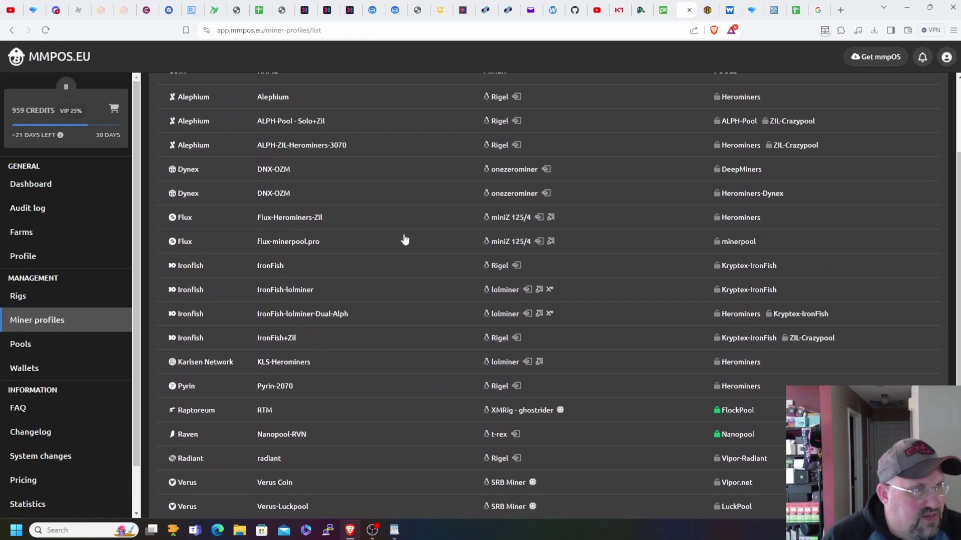
scroll(405, 240, down, 2)
scroll(394, 232, up, 3)
scroll(392, 226, down, 1)
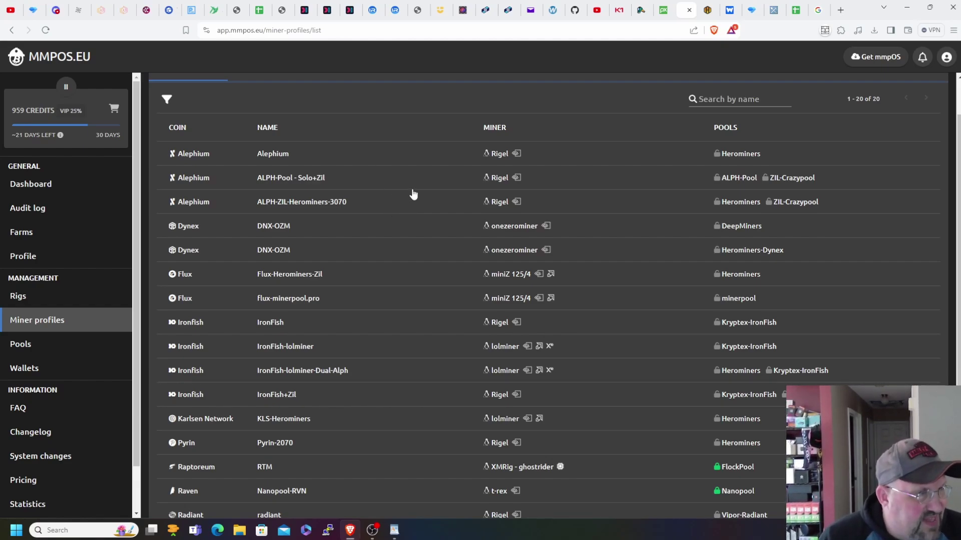
- Open the active 3060ti mining settings of rig OCTO_03_3060TIFE-2
click(43, 309)
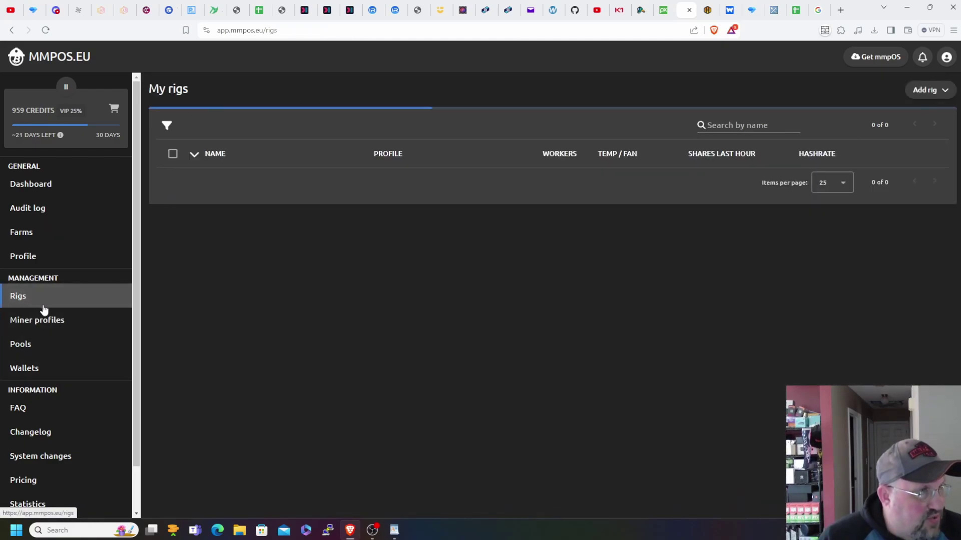
scroll(442, 349, down, 1)
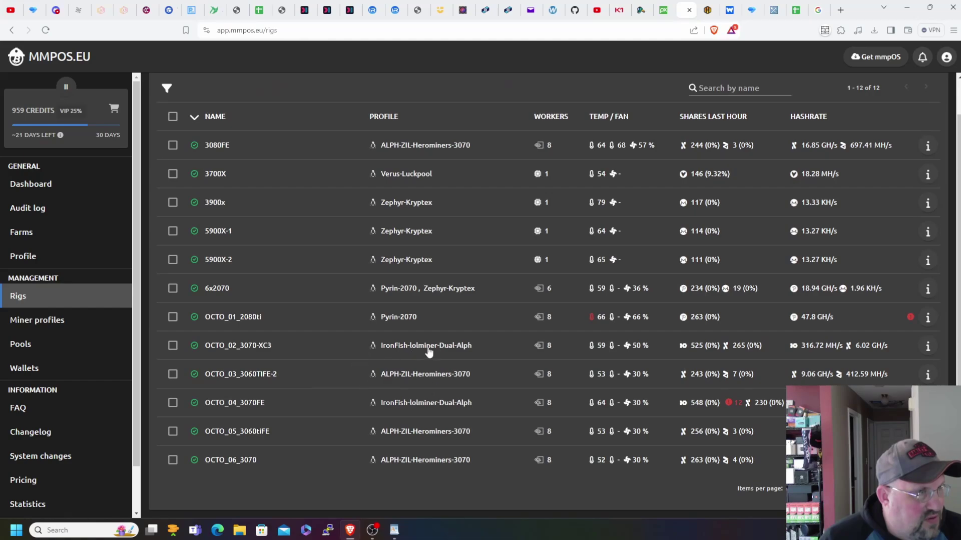
click(411, 377)
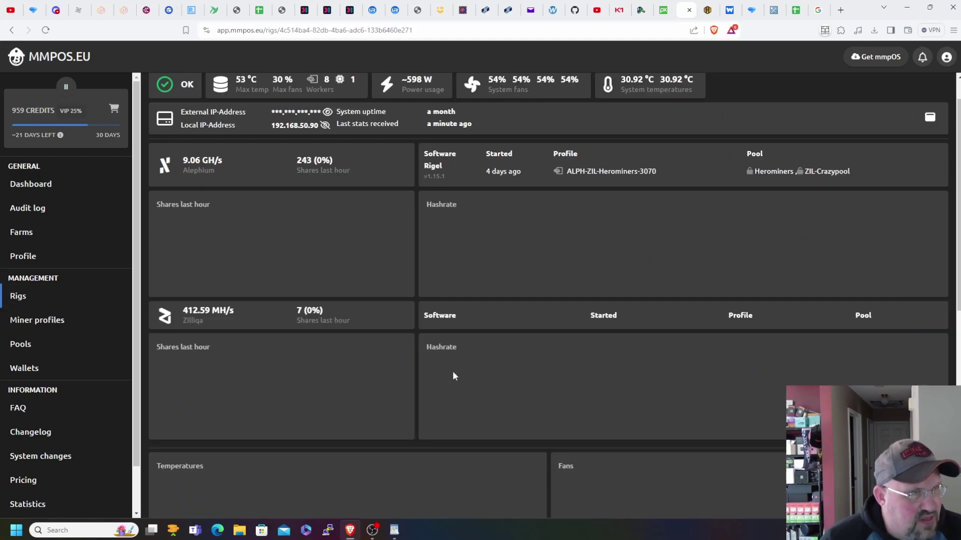
scroll(818, 378, down, 5)
click(925, 276)
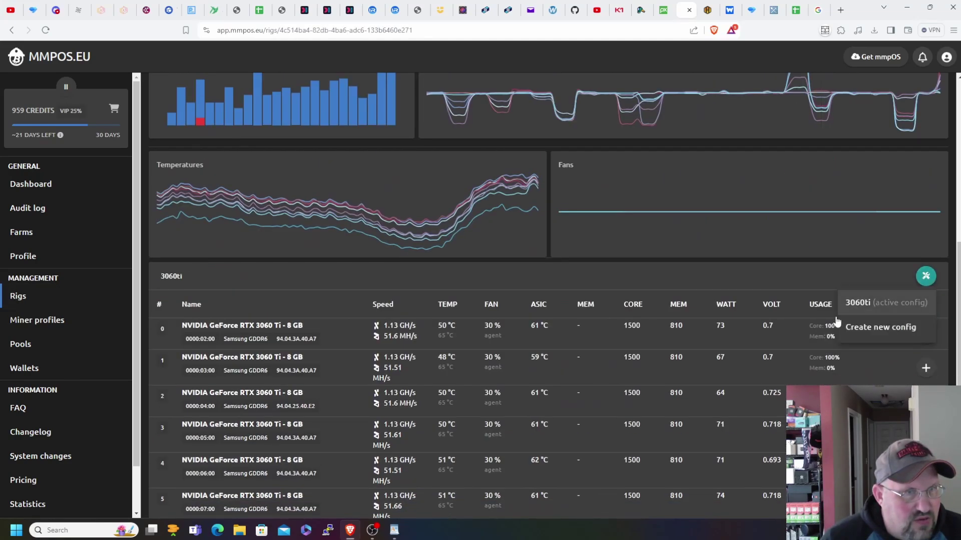
click(861, 304)
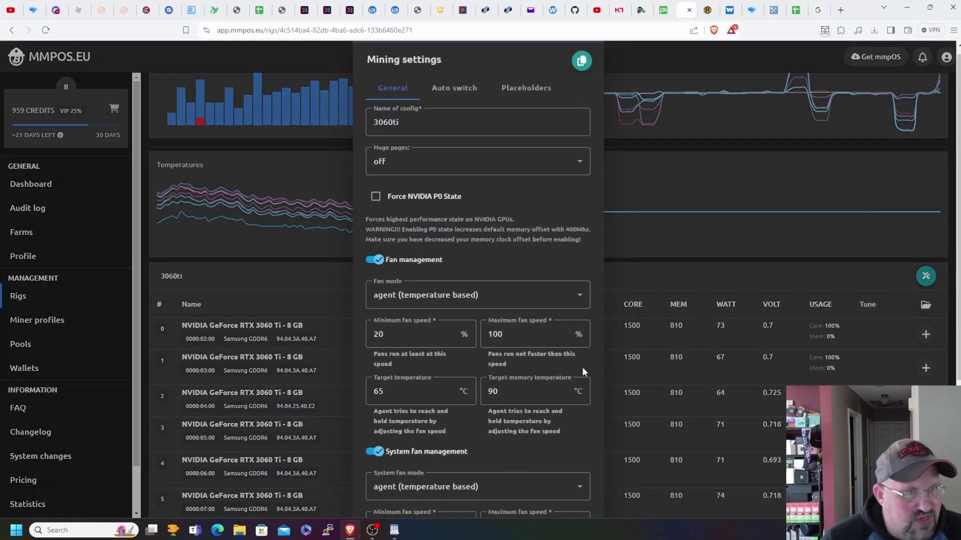
- Inspect the 3070_rigel_zil placeholder value in the 3060ti config, and close the mining settings without changes
click(523, 89)
click(456, 319)
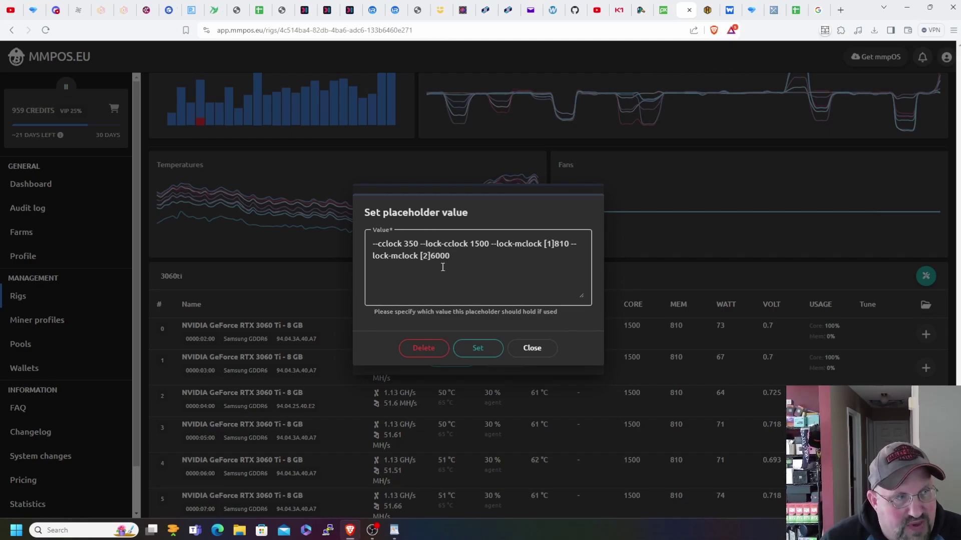
click(525, 348)
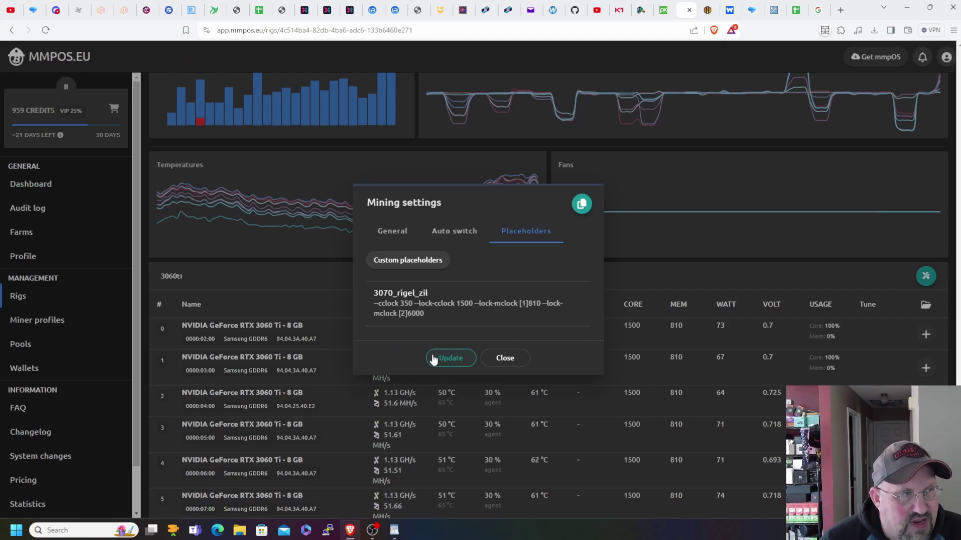
click(502, 362)
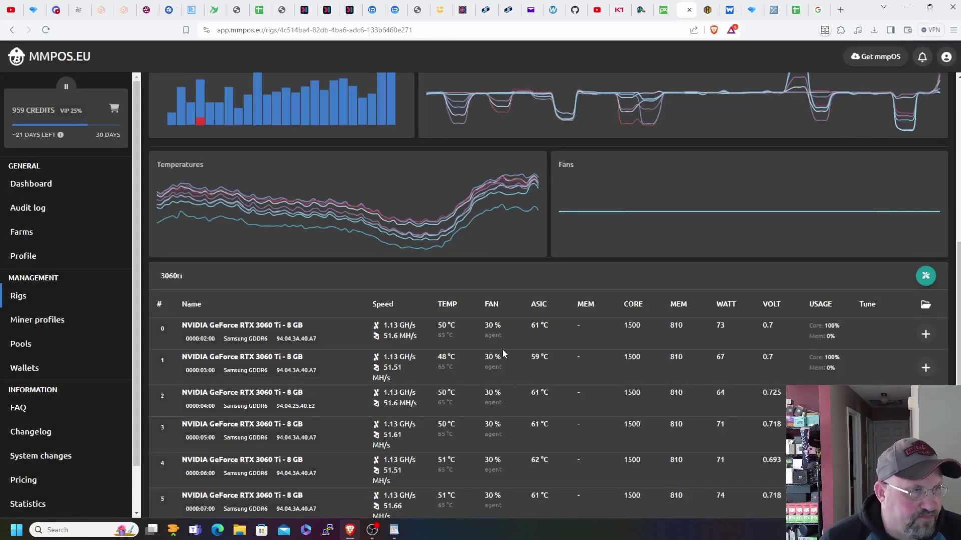
scroll(720, 290, up, 7)
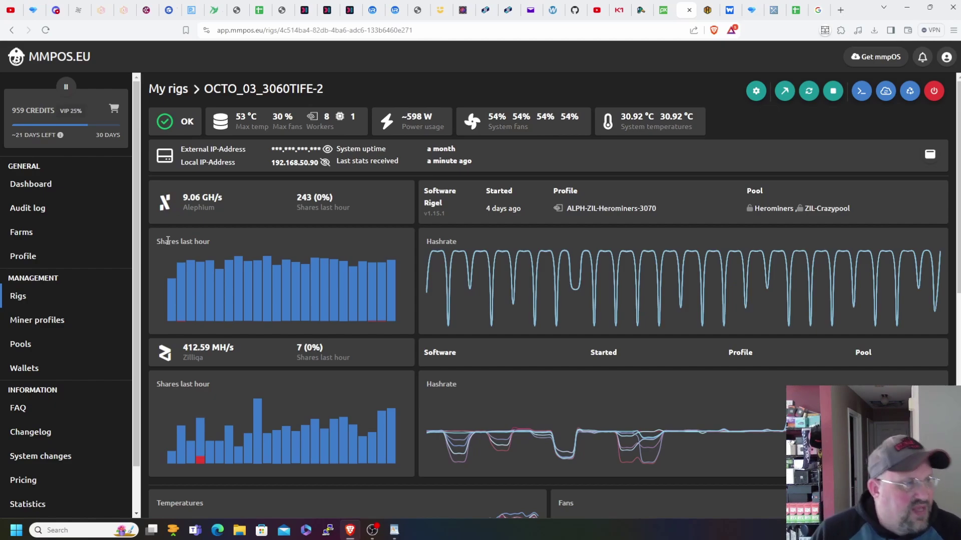
- Inspect the overclock config of the first RTX 3070 in rig OCTO_02_3070-XC3, and close it without changes
click(35, 297)
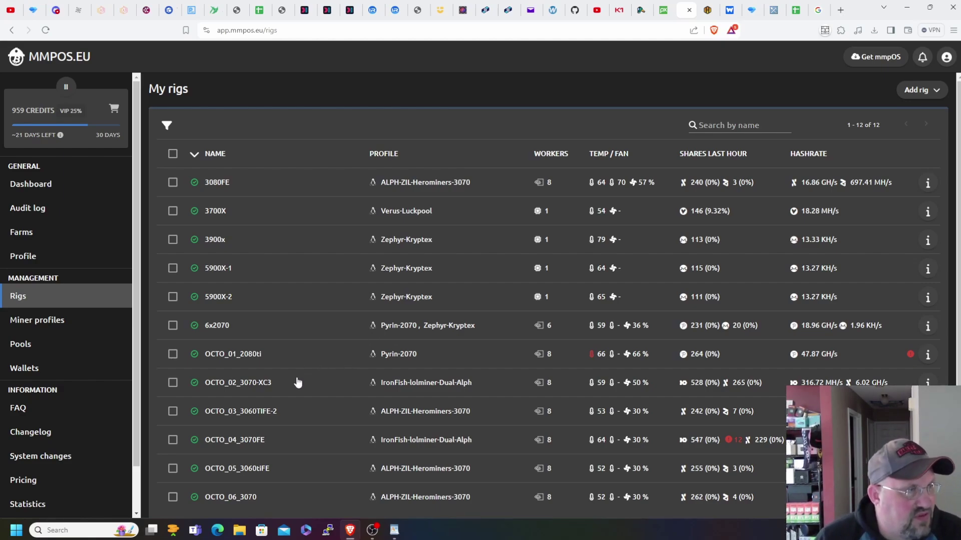
click(320, 383)
scroll(600, 395, down, 2)
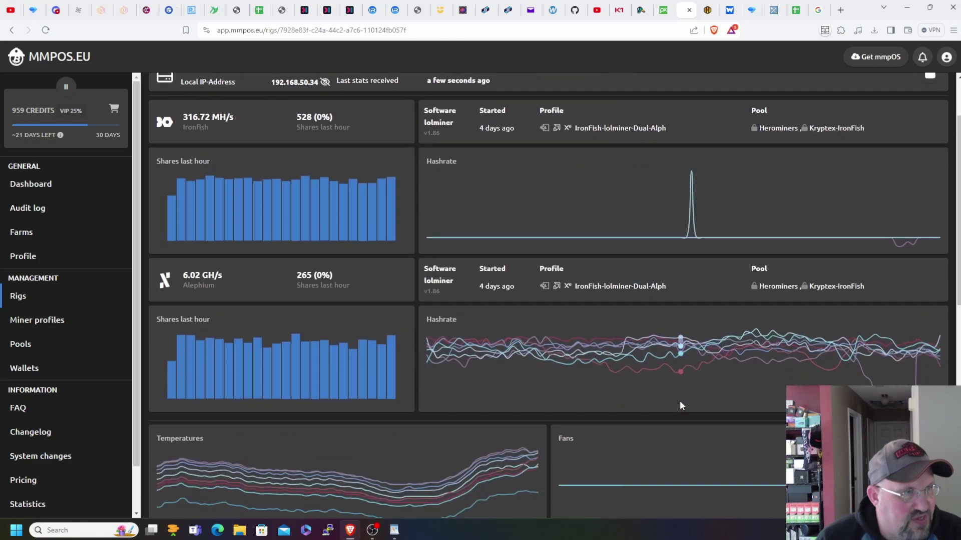
scroll(680, 405, down, 6)
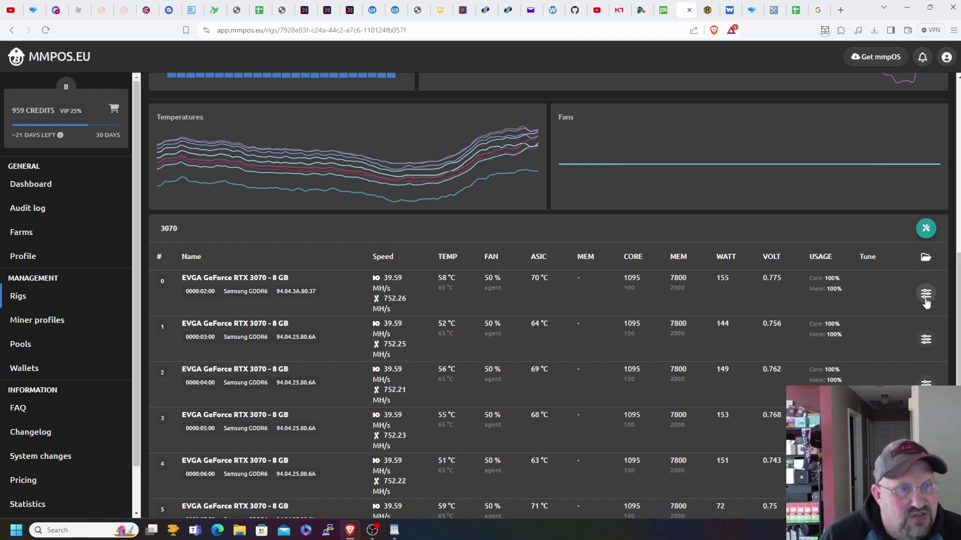
click(925, 296)
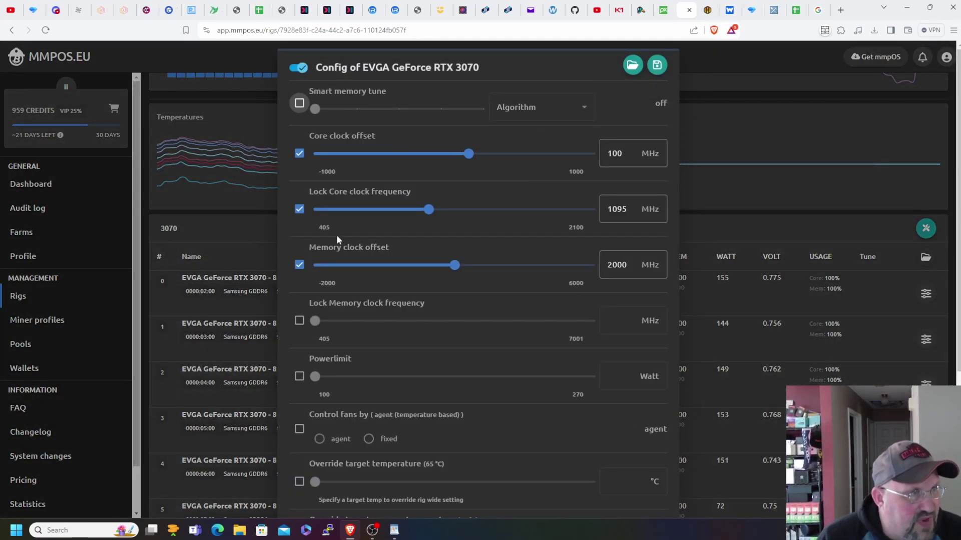
click(731, 127)
- View the preset-saving options and the available OC presets for the first RTX 3070, closing everything without changes
click(923, 293)
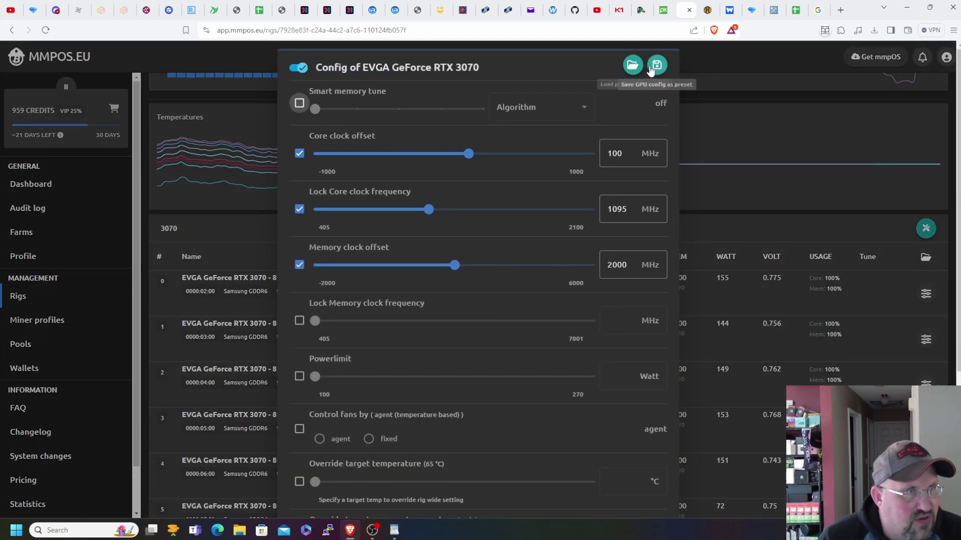
click(656, 66)
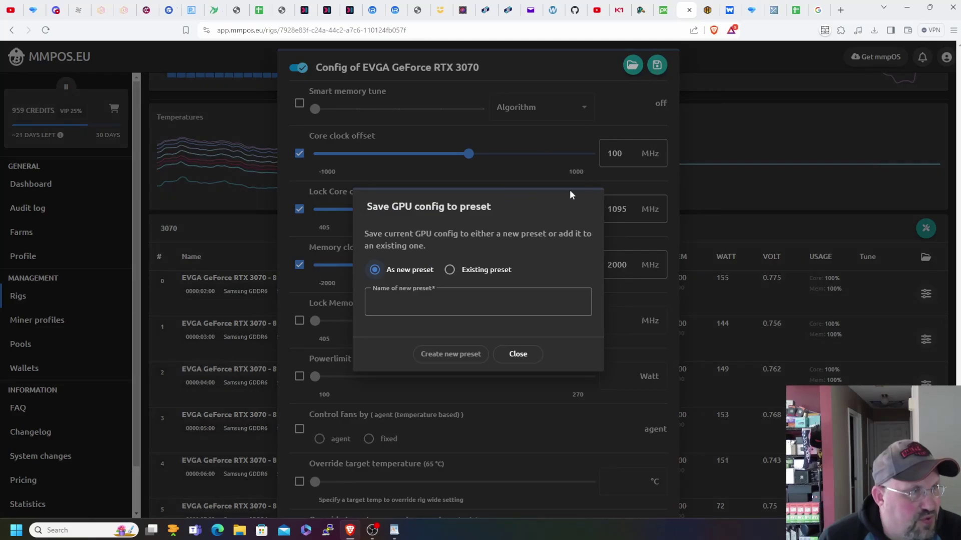
click(517, 354)
click(633, 65)
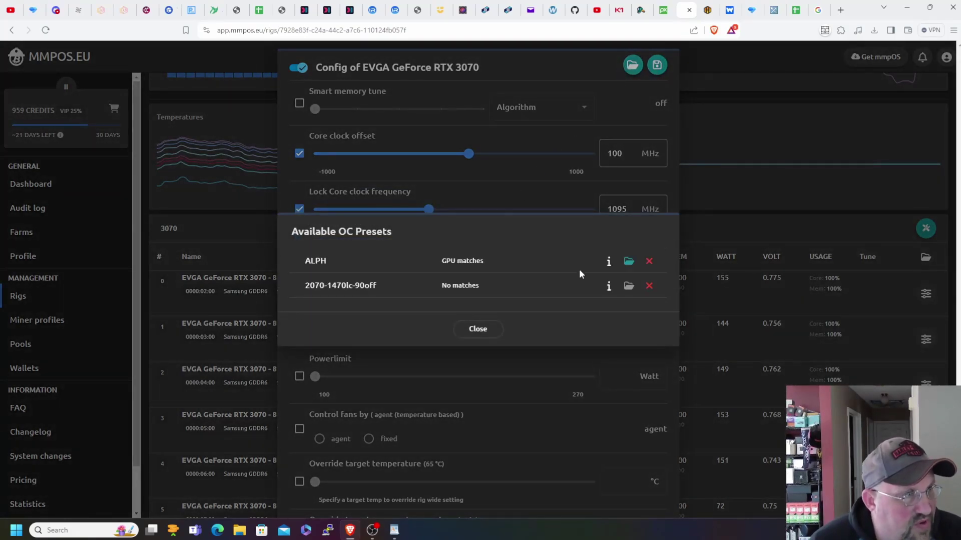
click(485, 329)
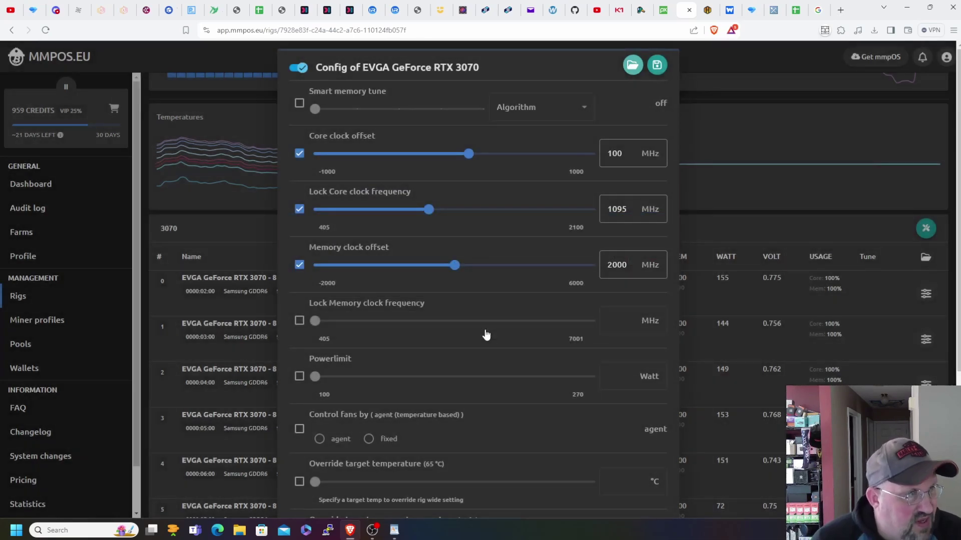
click(729, 124)
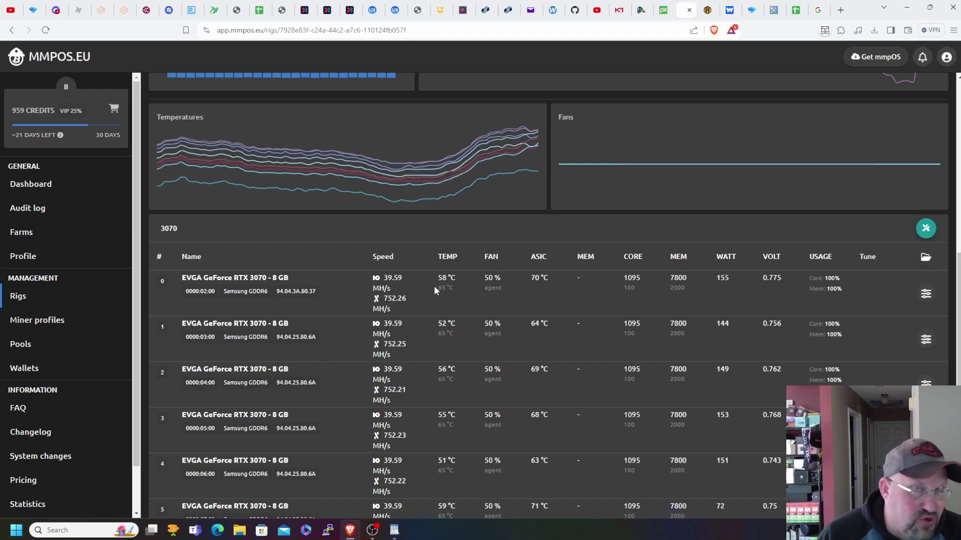
right_click(423, 281)
click(448, 220)
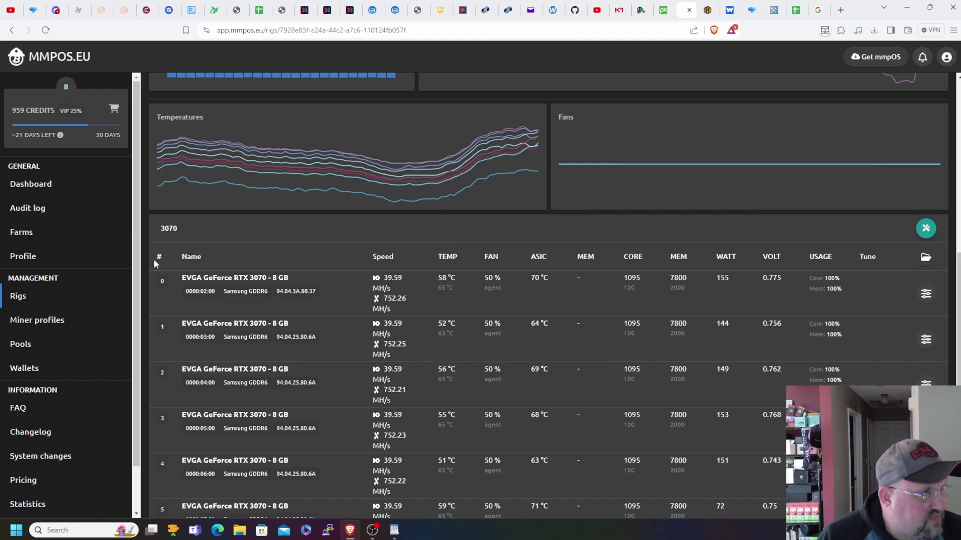
- Check the overclock config of the first RTX 3060 Ti in rig OCTO_03_3060TIFE-2, and cancel without changes
click(59, 299)
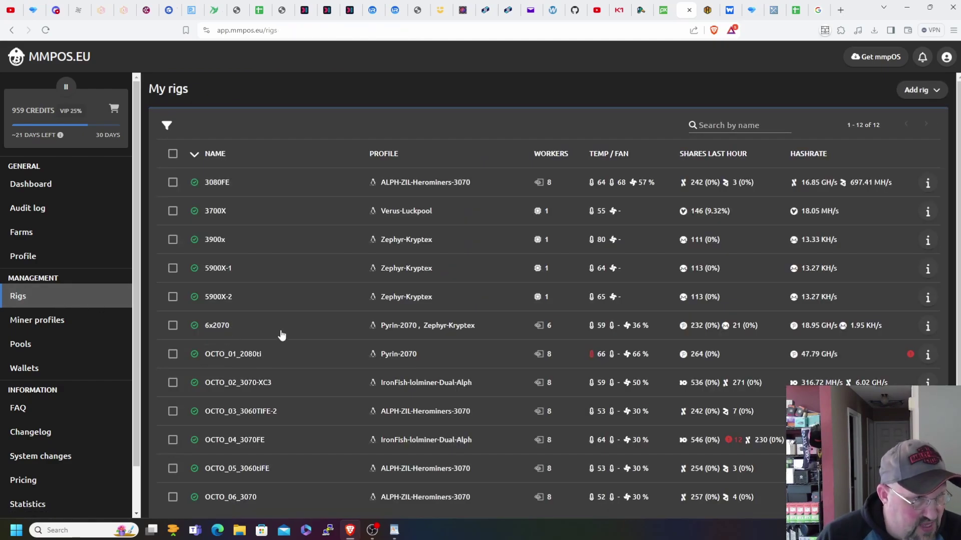
click(452, 413)
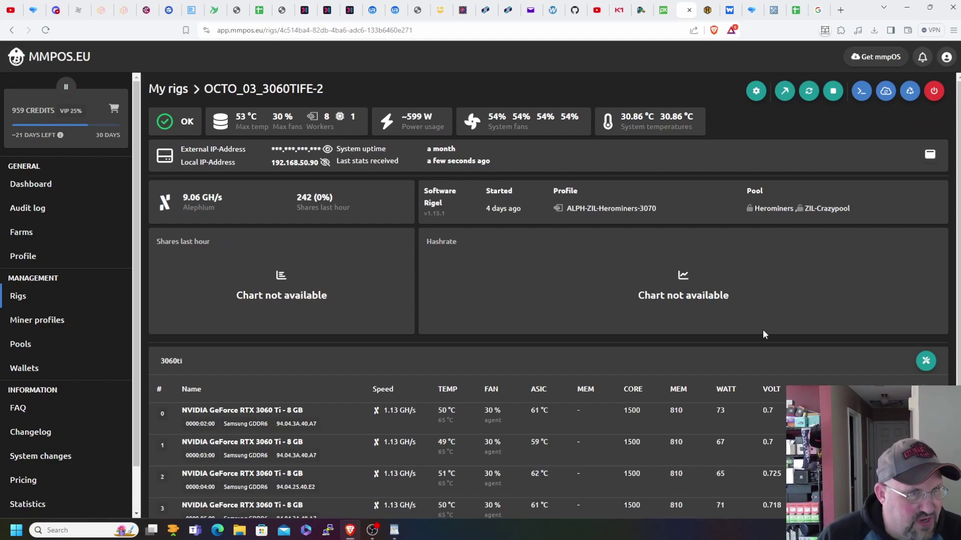
scroll(880, 362, down, 3)
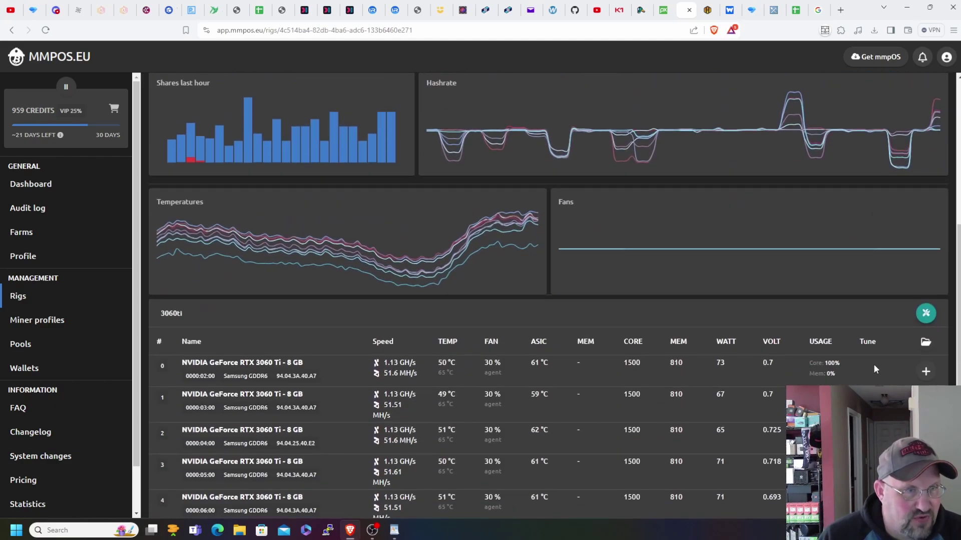
scroll(866, 359, down, 1)
click(926, 321)
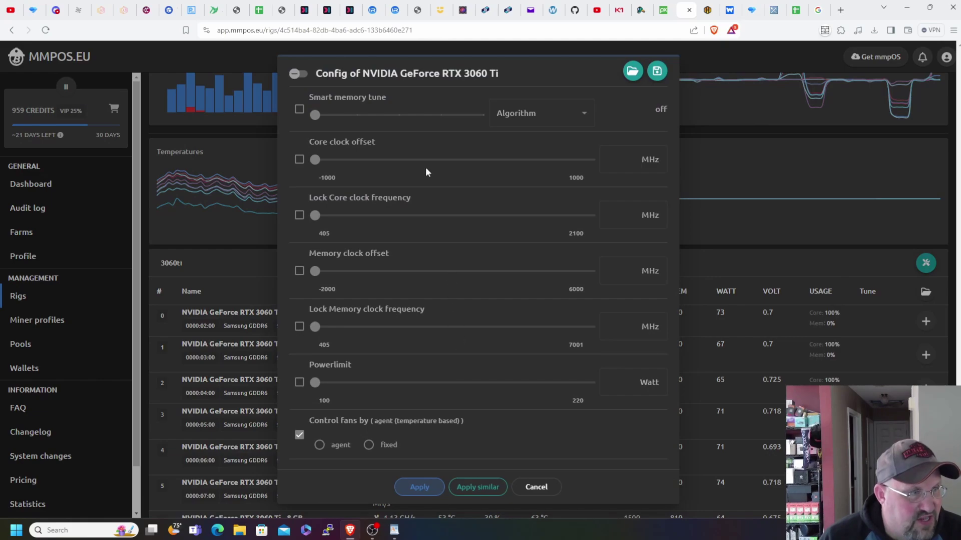
click(536, 487)
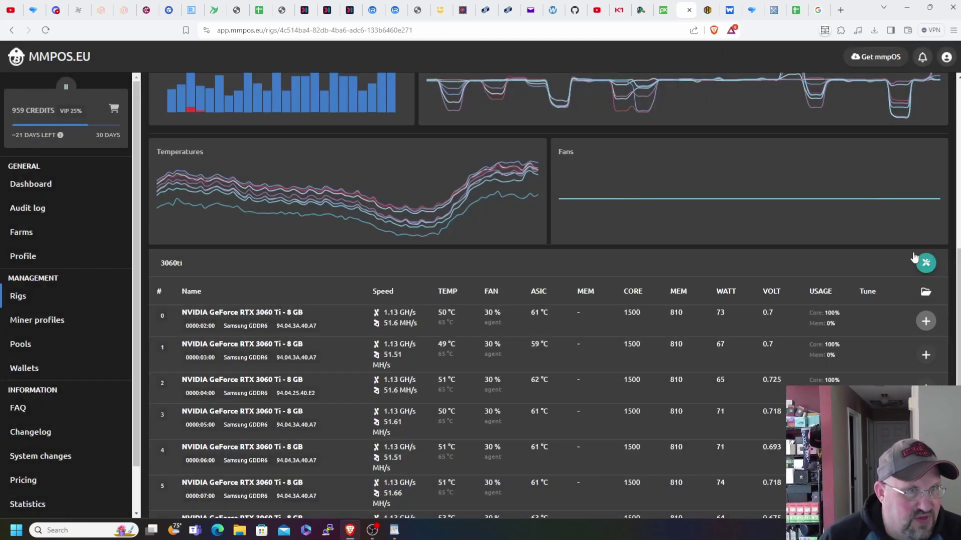
- Open the placeholders in the active 3060ti mining settings of rig OCTO_03_3060TIFE-2
click(928, 269)
click(854, 289)
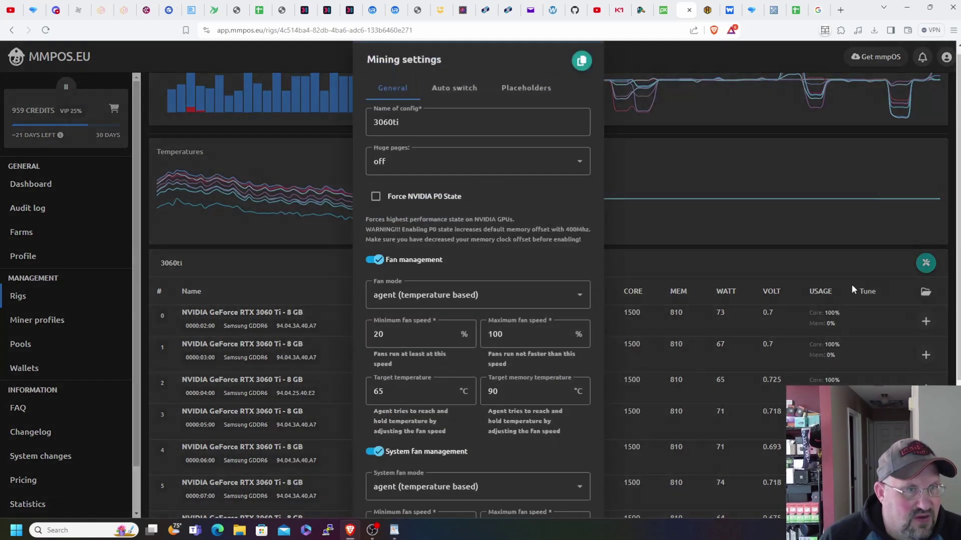
click(525, 90)
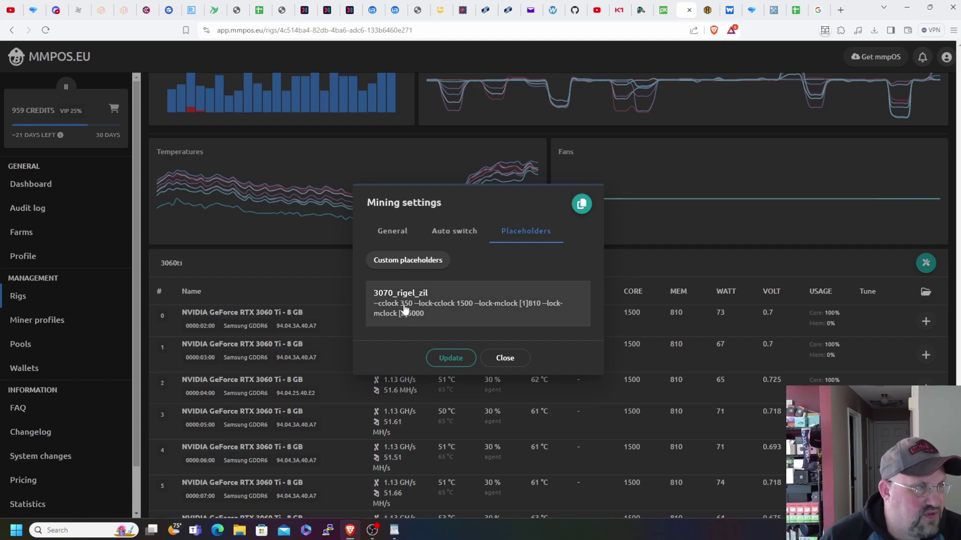
- Close the mining settings and check the advanced arguments of the flux-minerpool.pro miner profile, cancelling without changes
click(511, 359)
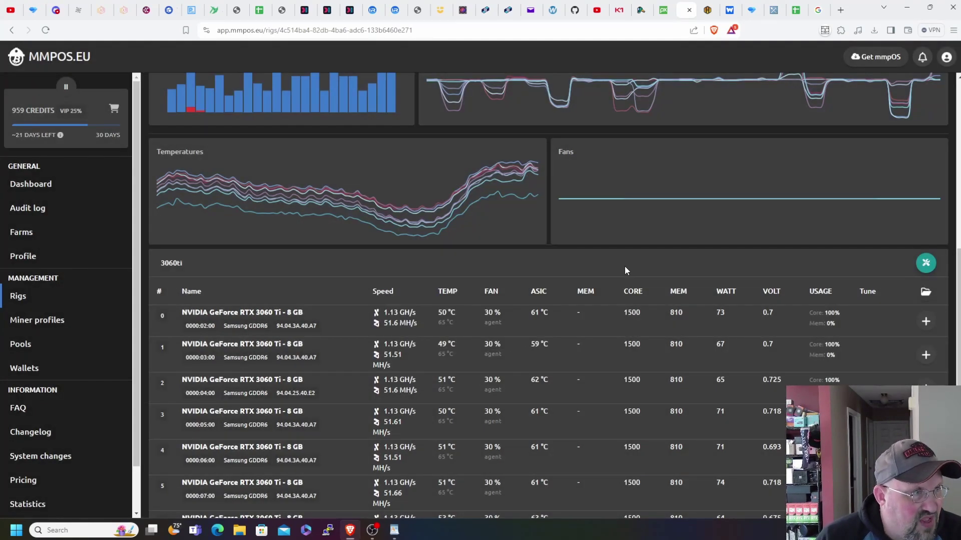
scroll(626, 269, up, 3)
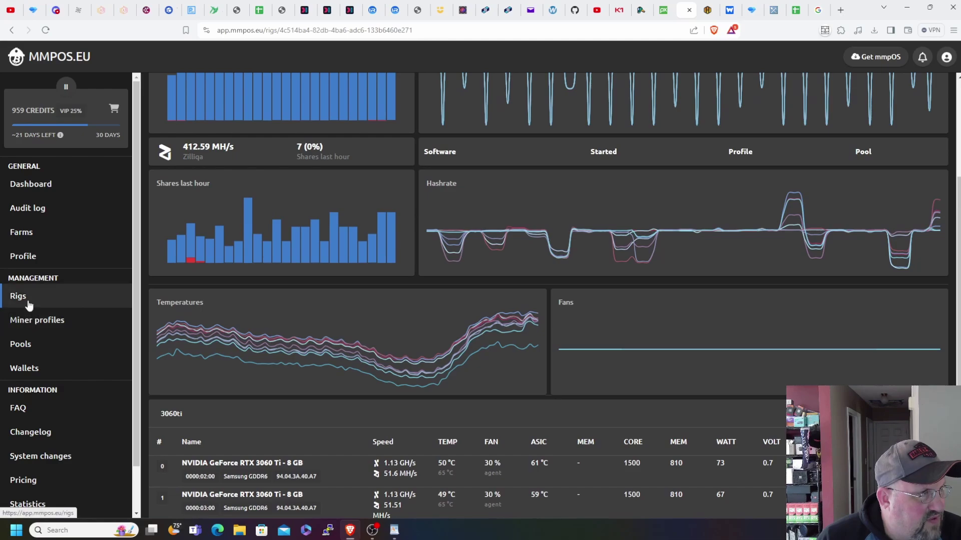
click(55, 325)
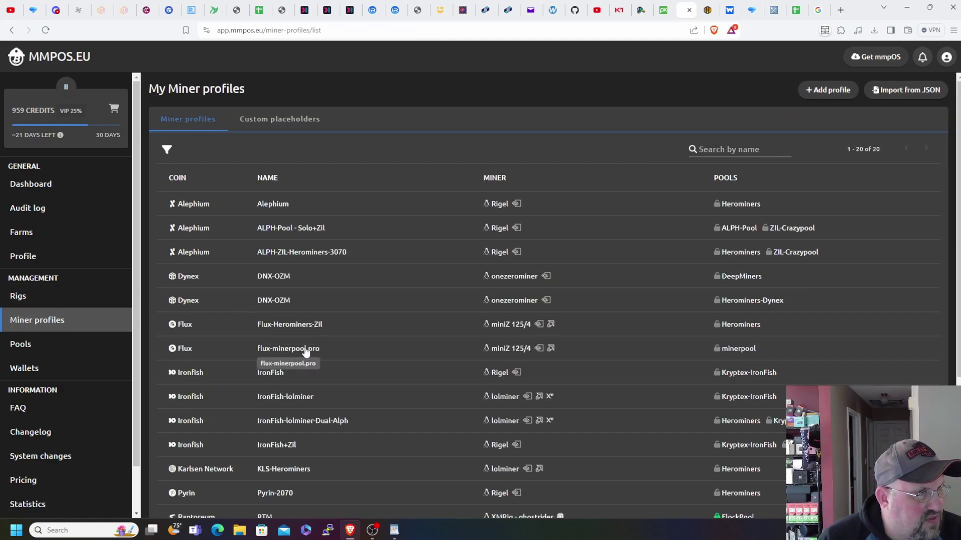
click(306, 352)
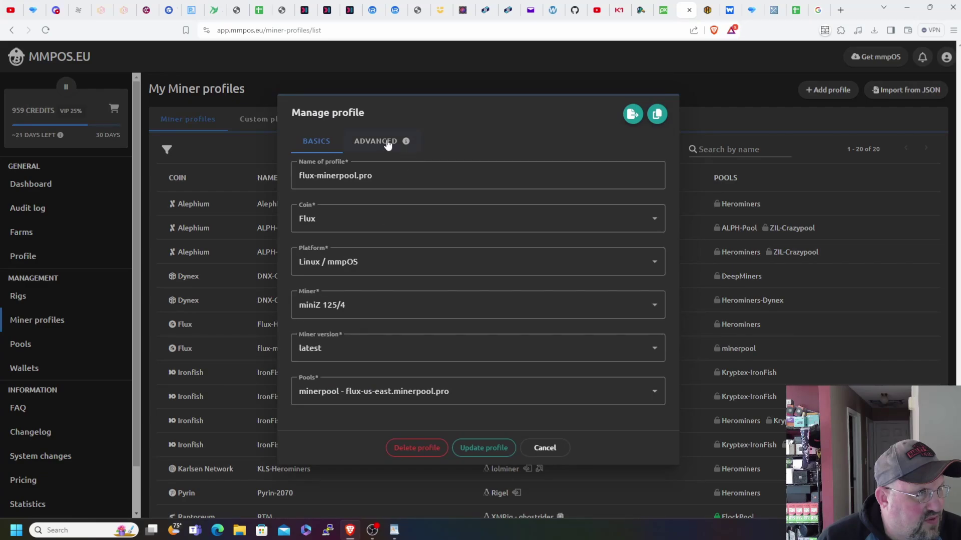
click(389, 144)
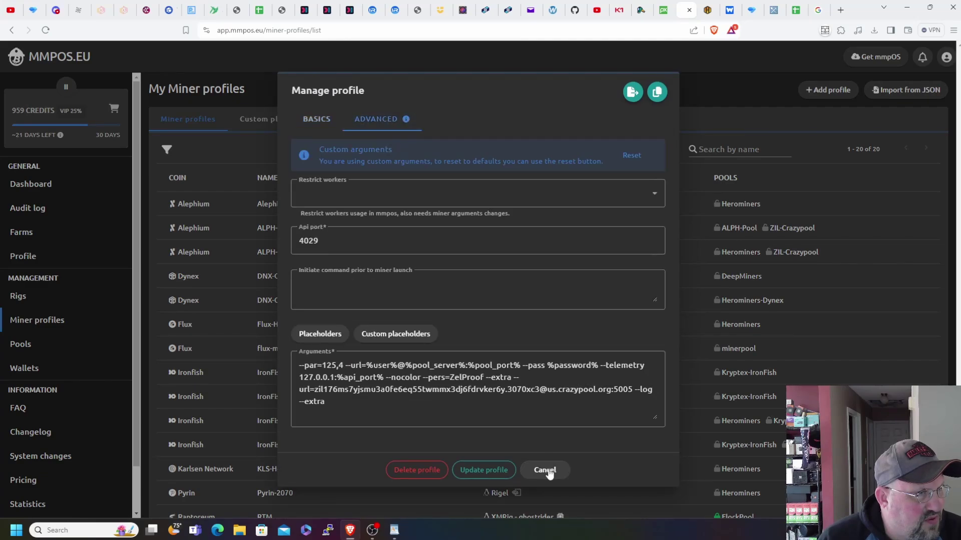
click(545, 471)
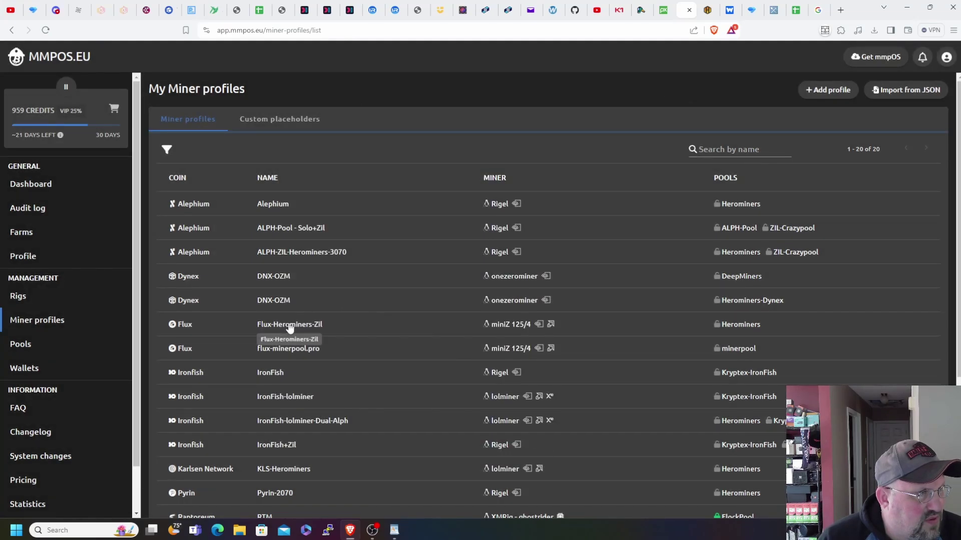
- Check the advanced settings of the DeepMiners DNX-OZM profile and the Alephium profile, cancelling both without changes
click(275, 279)
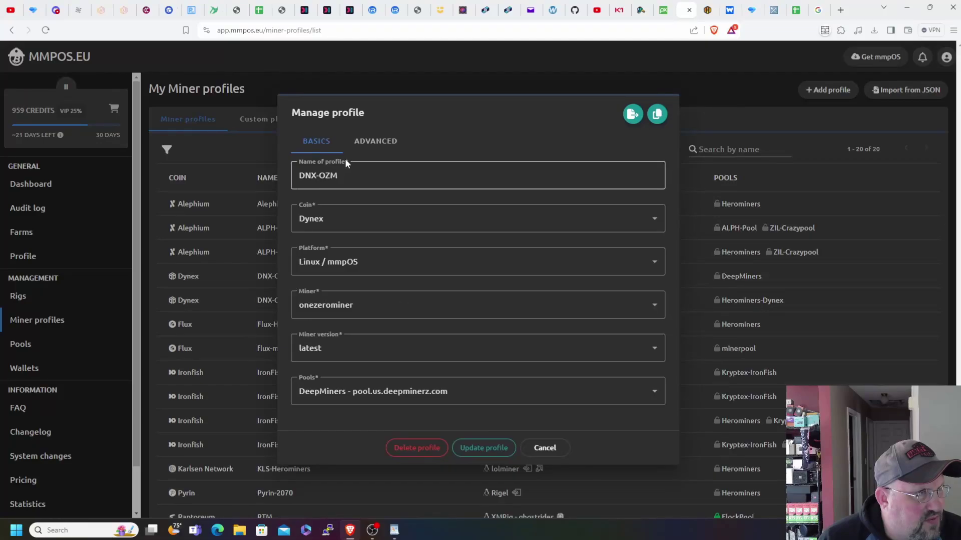
click(360, 144)
click(545, 450)
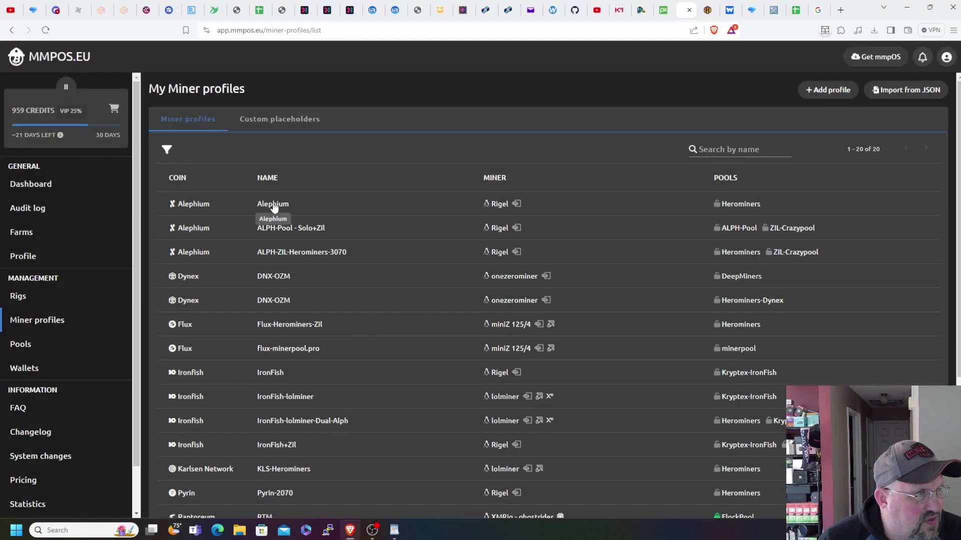
click(272, 205)
click(368, 144)
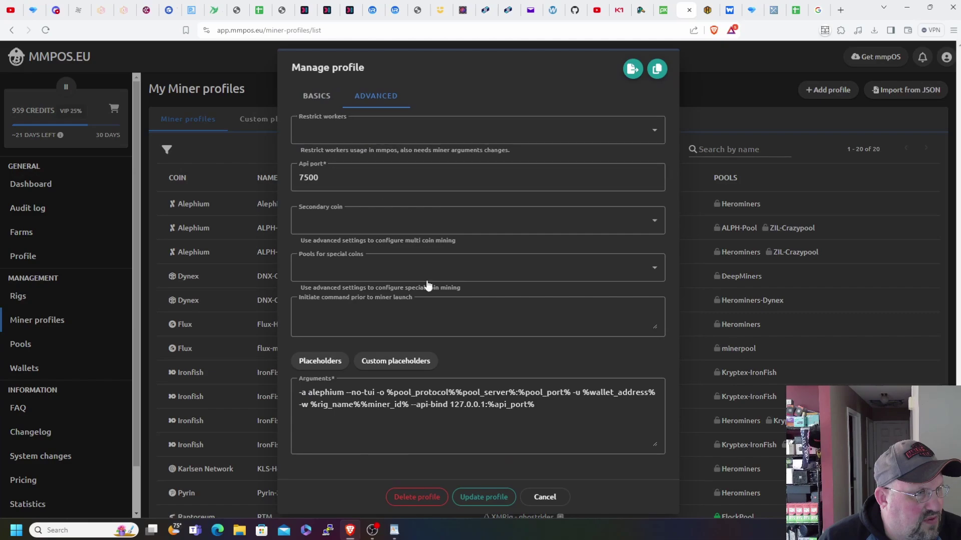
click(545, 497)
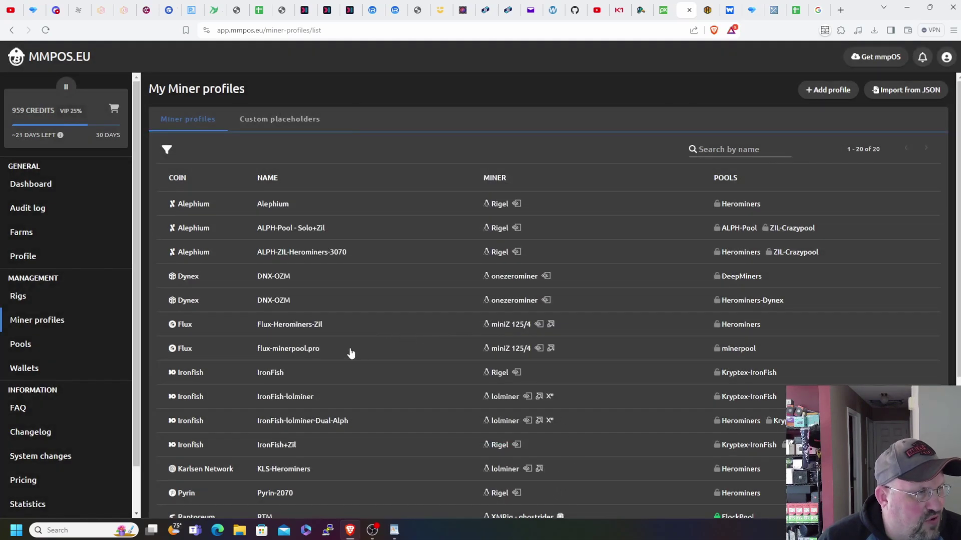
- Inspect the placeholder usage in the advanced arguments of the Pyrin-2070 miner profile, and cancel without changes
scroll(350, 354, down, 1)
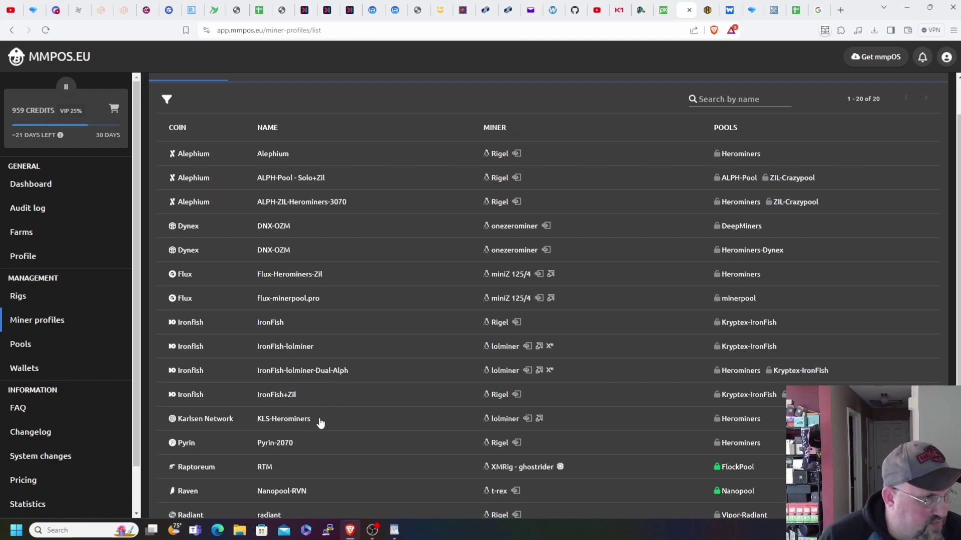
click(285, 442)
click(377, 143)
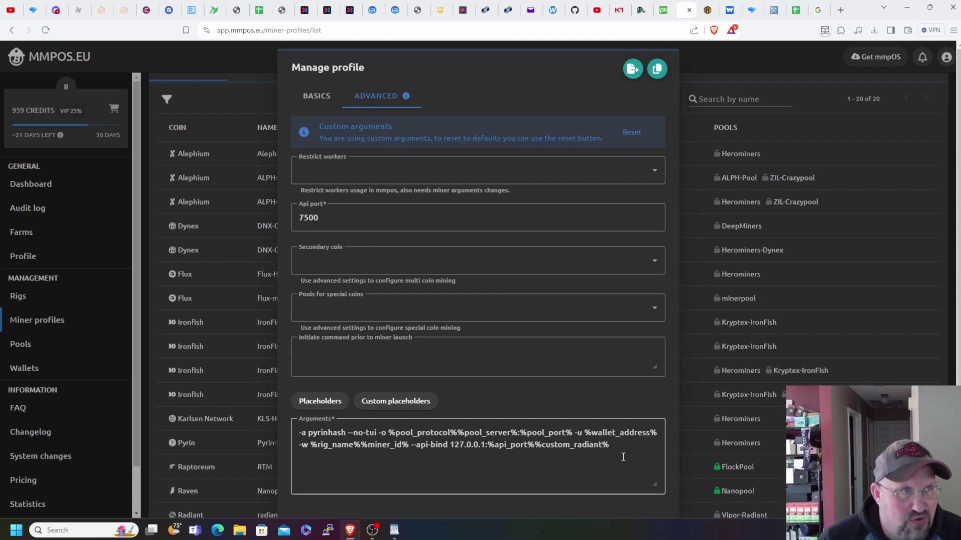
scroll(622, 481, down, 1)
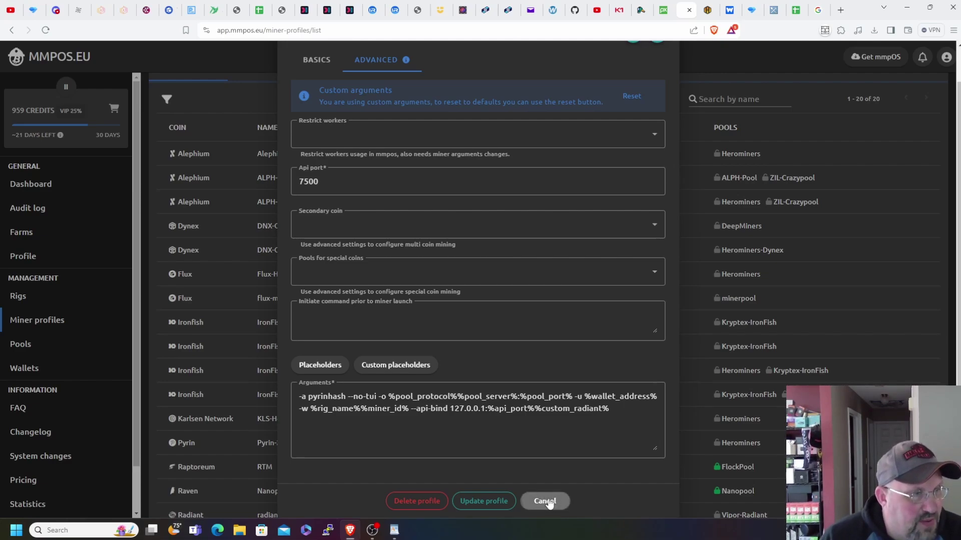
click(545, 501)
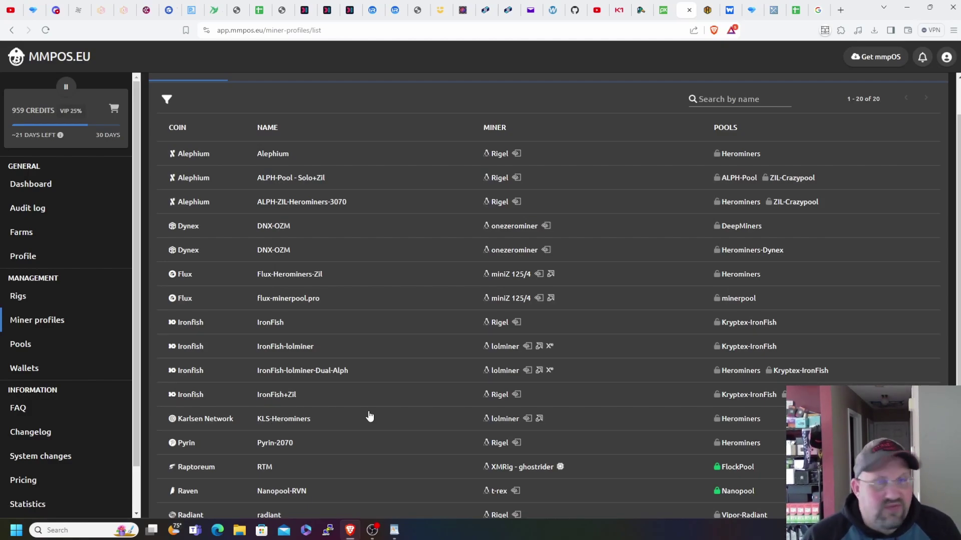
- Create a custom placeholder for miner profiles named overclocks, leaving its default value empty
click(77, 322)
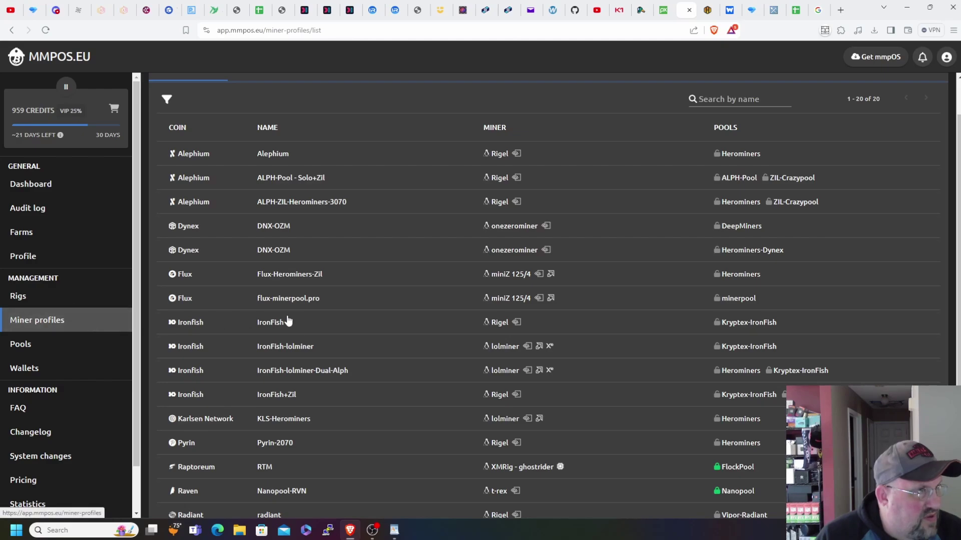
click(300, 126)
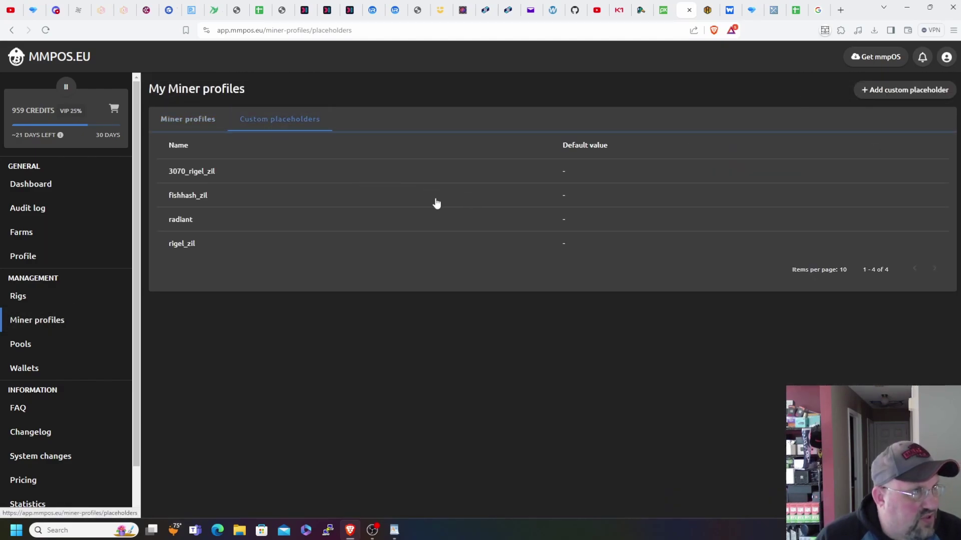
click(887, 89)
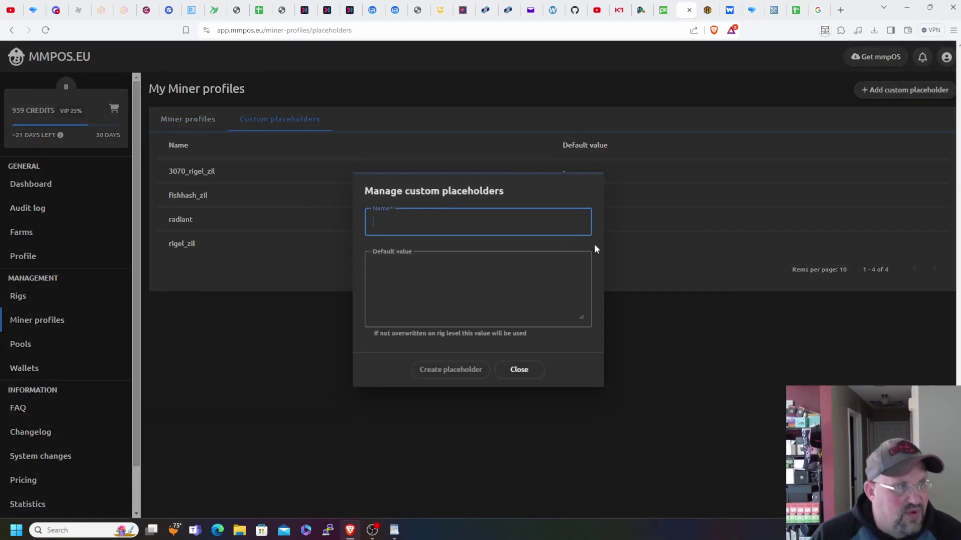
text(Overclocks)
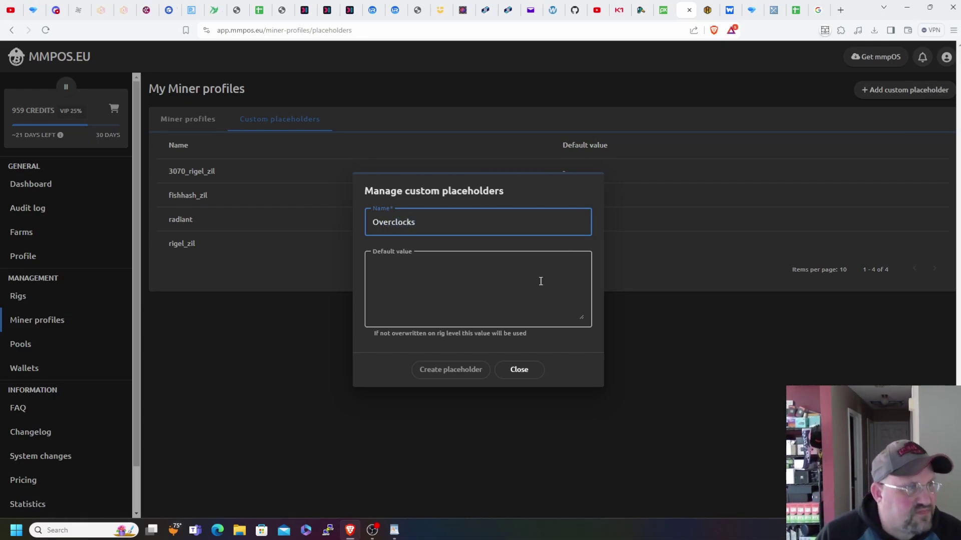
click(493, 288)
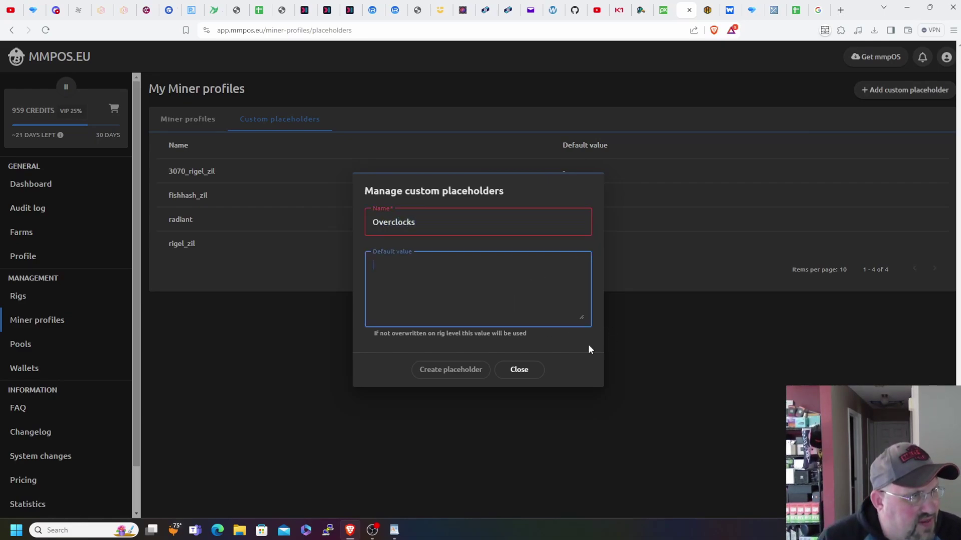
click(571, 342)
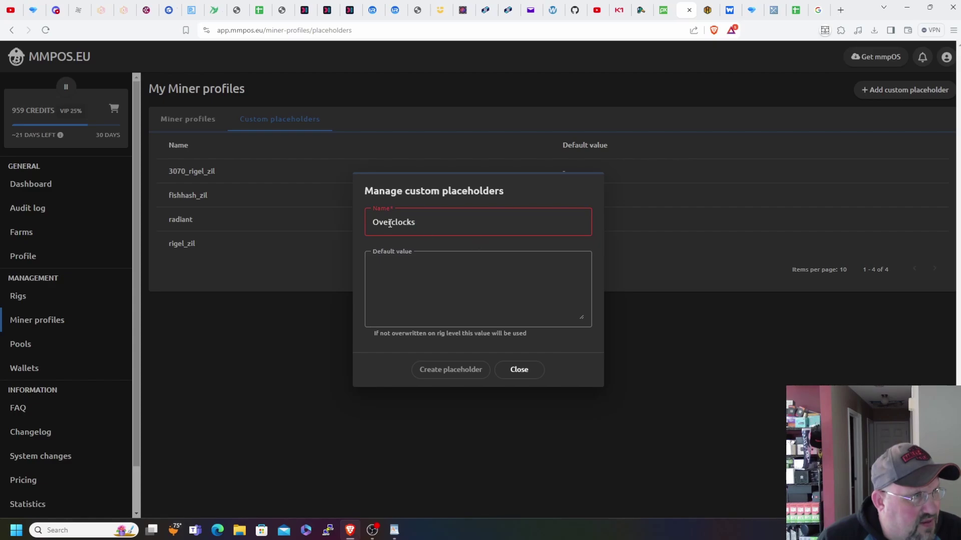
text(o)
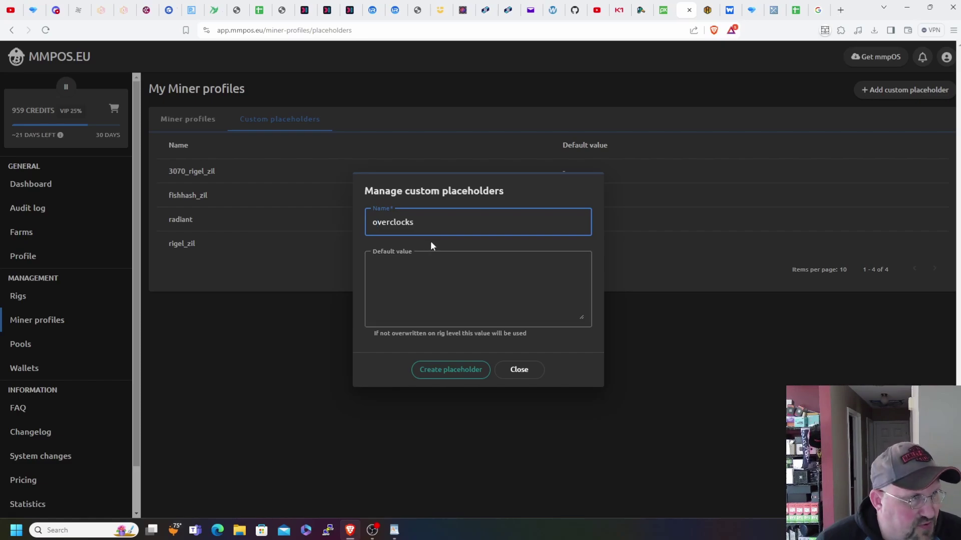
click(452, 374)
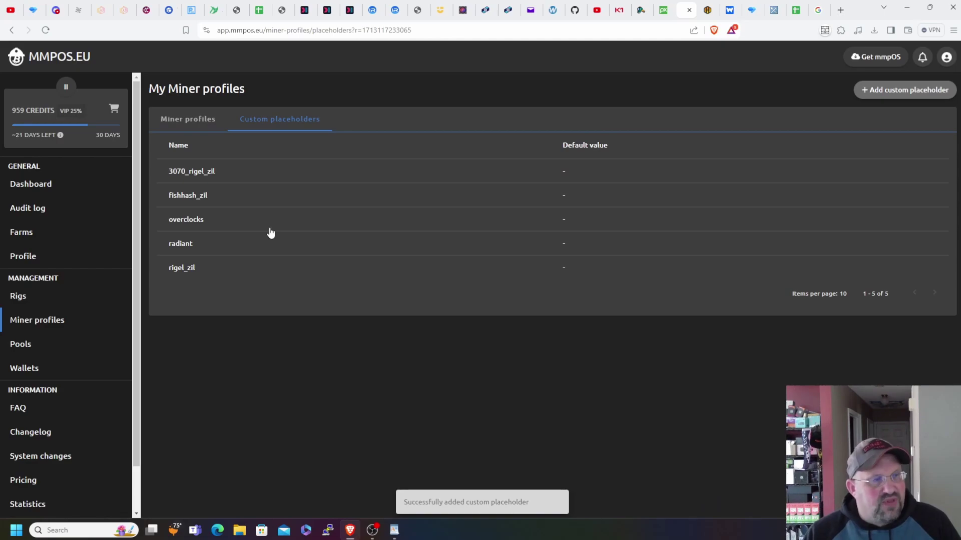
- Start a new miner profile and name it "test profile"
click(70, 327)
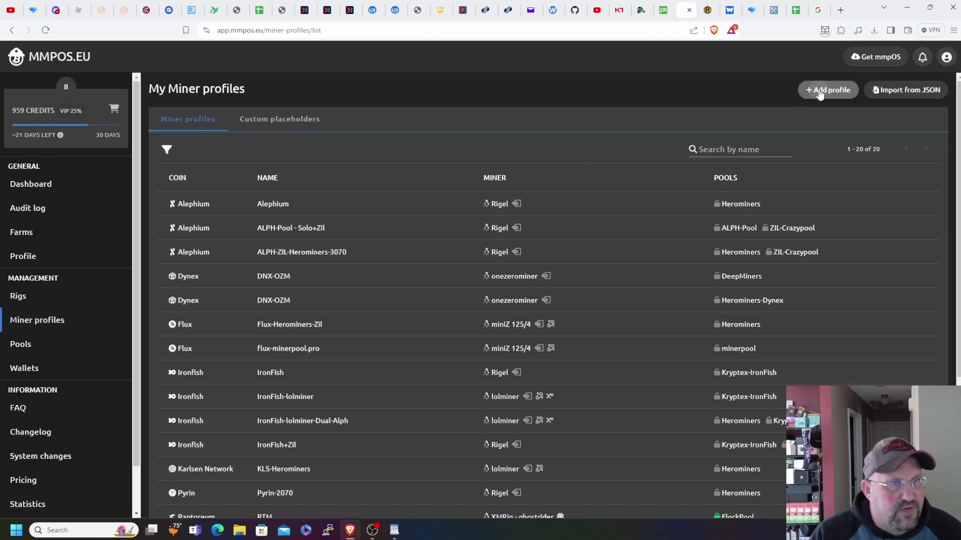
click(819, 94)
click(367, 256)
double_click(366, 257)
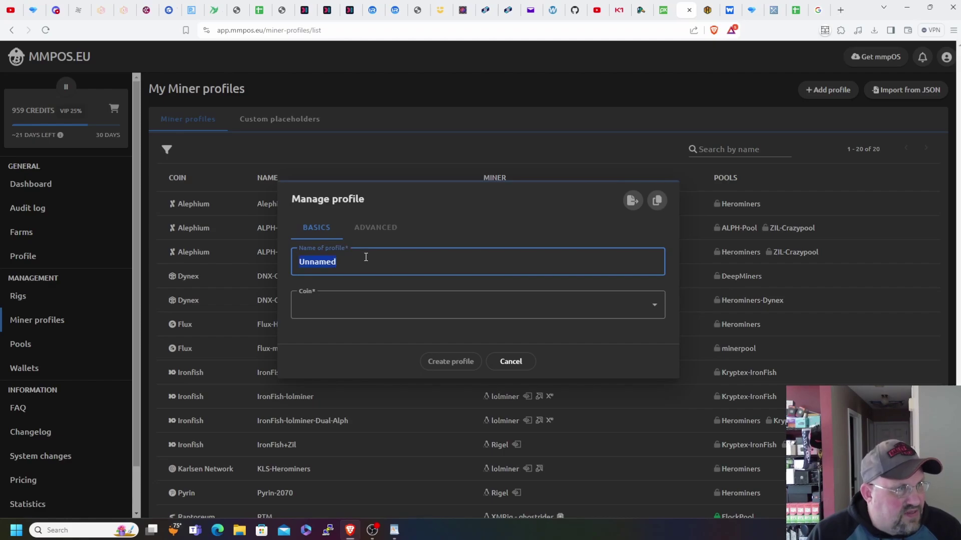
text(test)
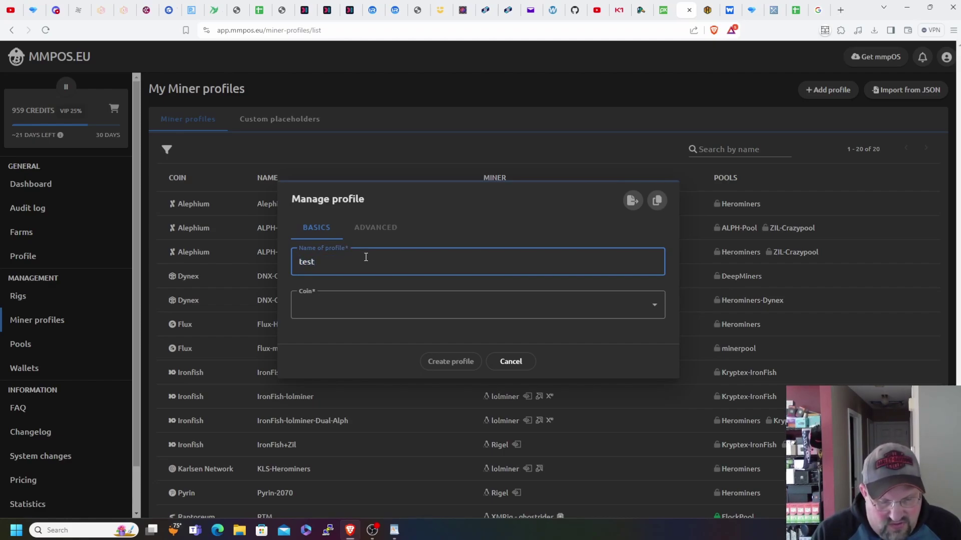
text( profile)
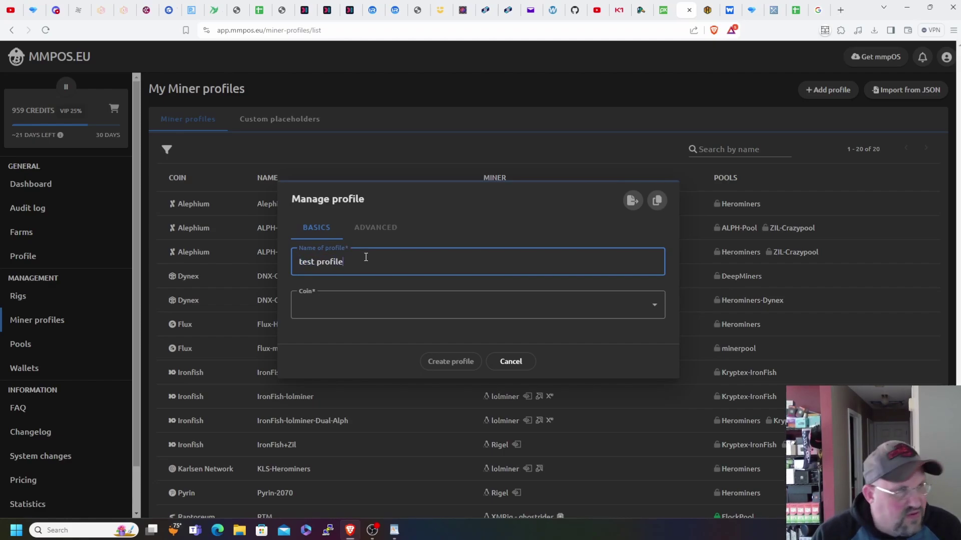
- Choose Alephium as the coin and lolminer as the miner for the new profile
click(365, 311)
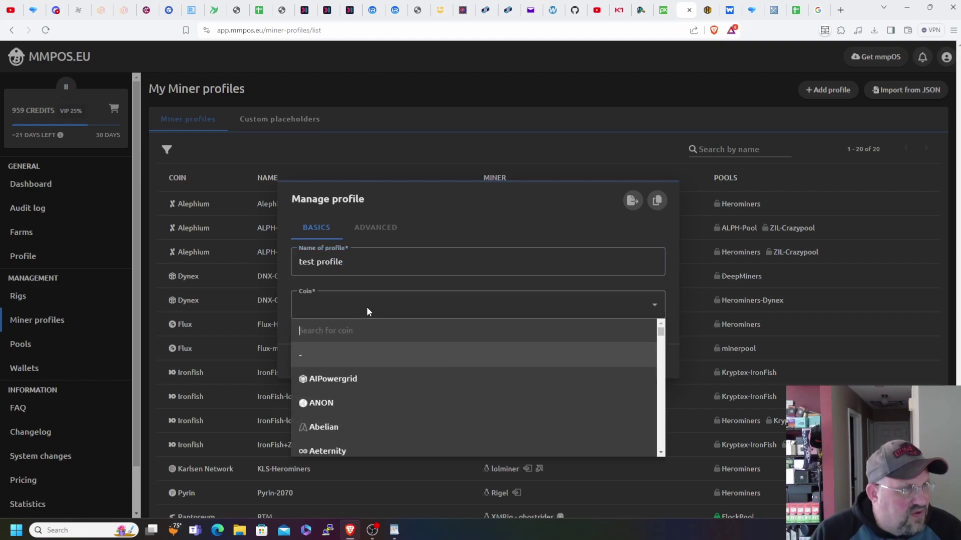
scroll(347, 371, down, 4)
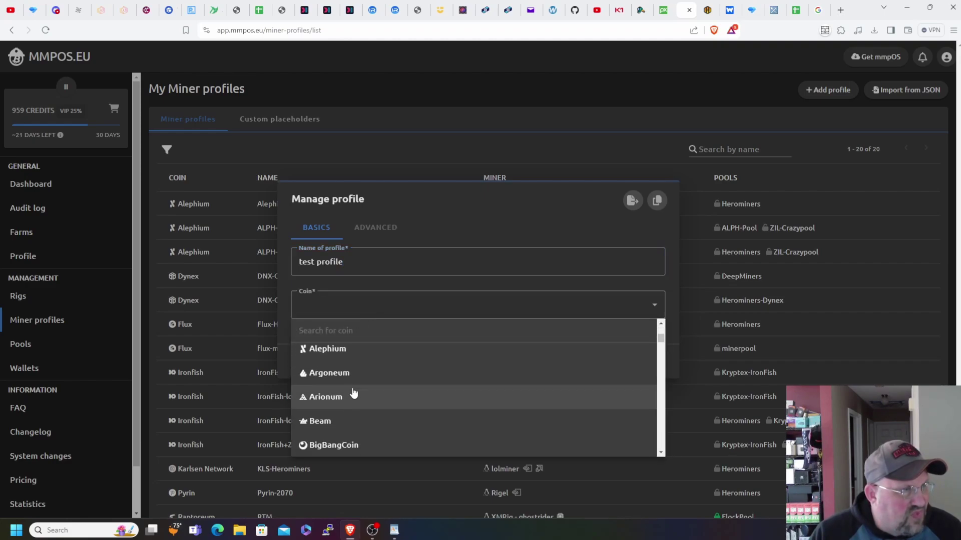
click(348, 361)
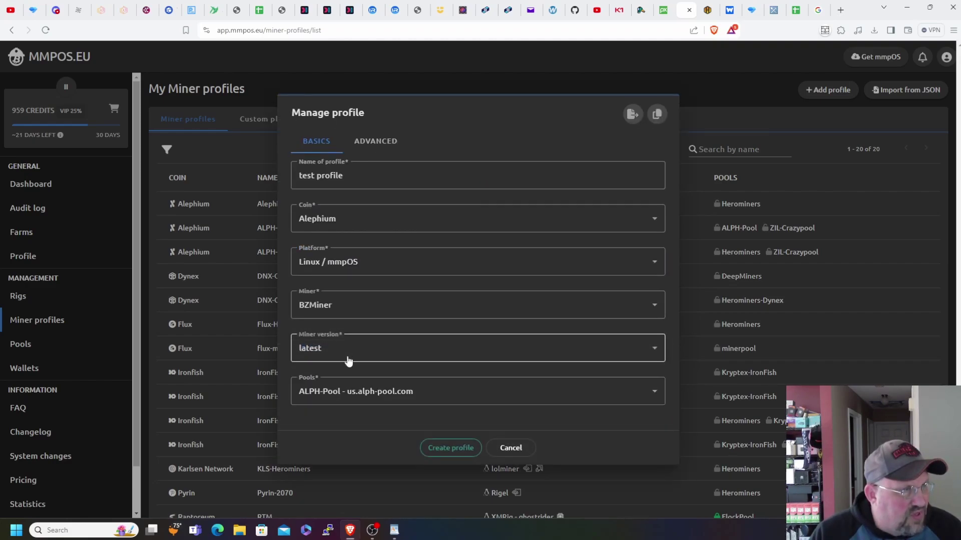
click(335, 309)
scroll(369, 369, down, 1)
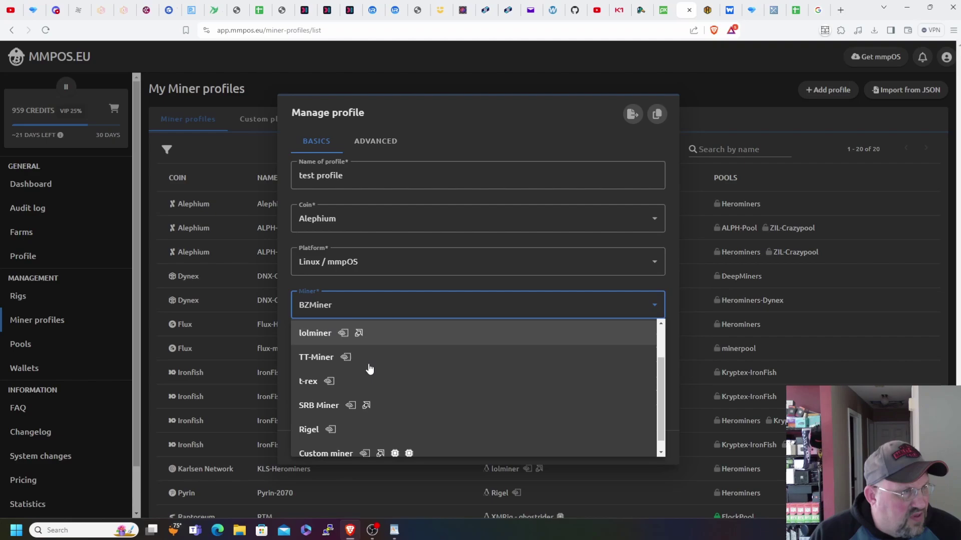
click(357, 336)
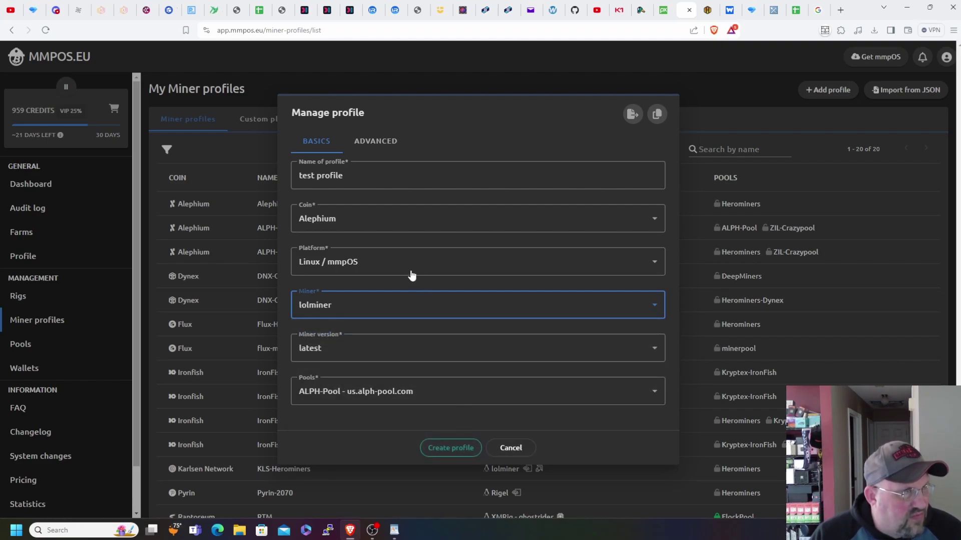
- Insert the custom overclocks placeholder at the end of the new profile's advanced miner arguments
click(375, 145)
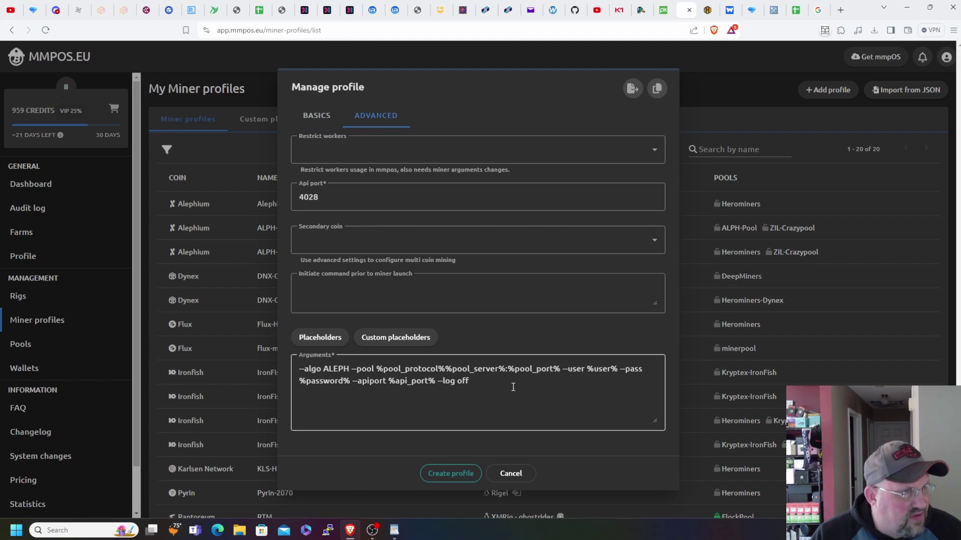
click(513, 384)
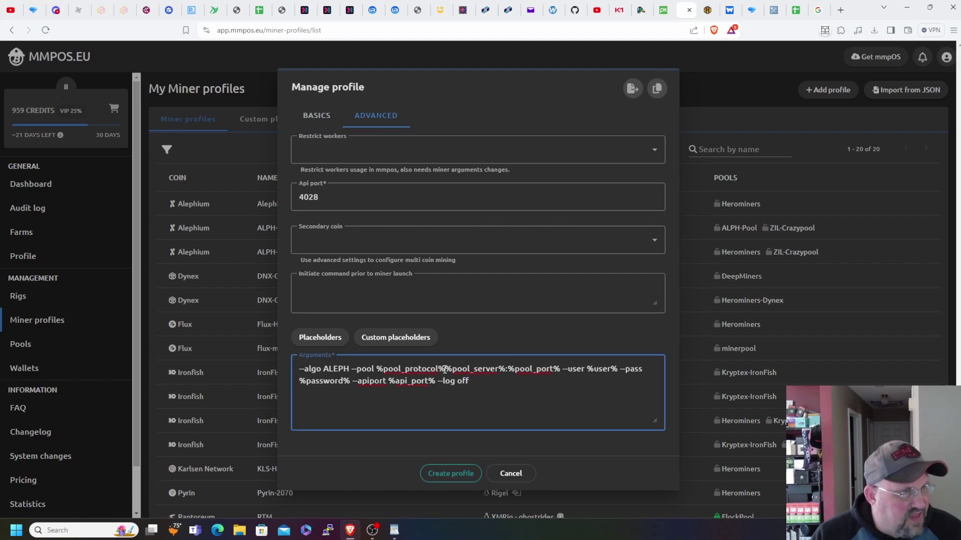
click(411, 346)
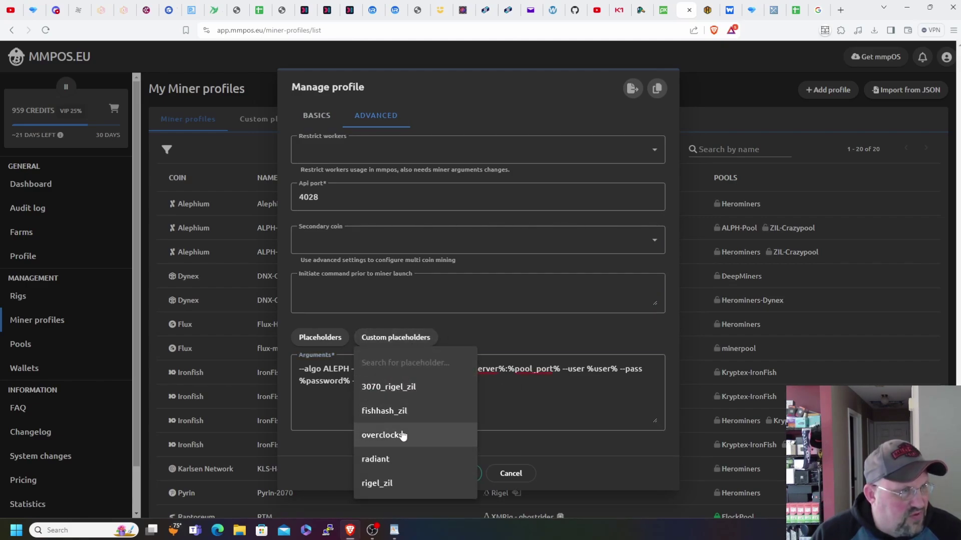
click(401, 433)
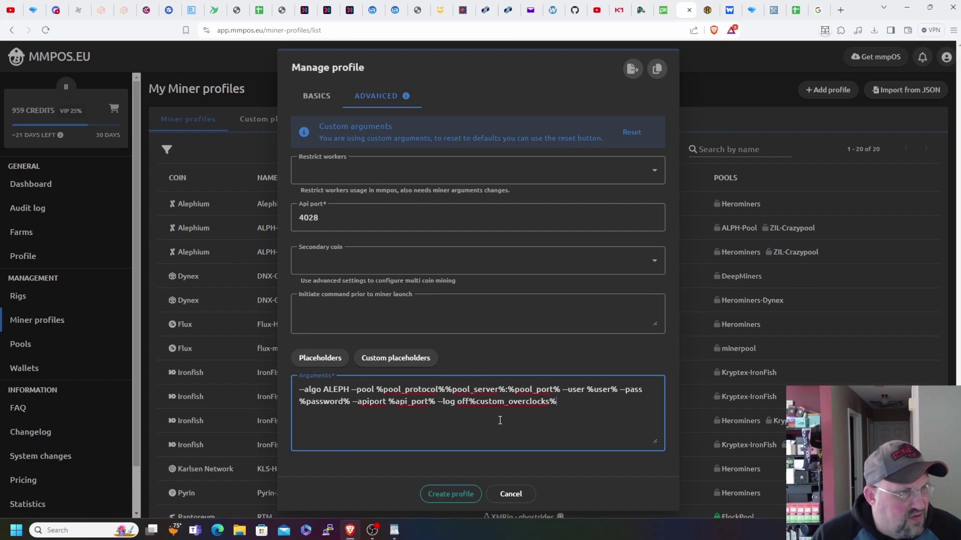
- Save the new miner profile and look over the profile list containing it
click(466, 494)
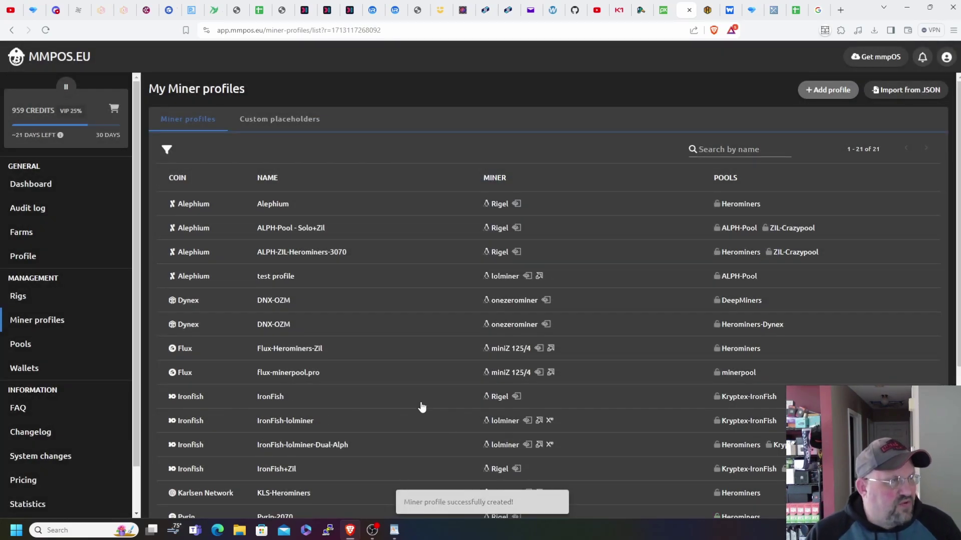
scroll(436, 381, down, 5)
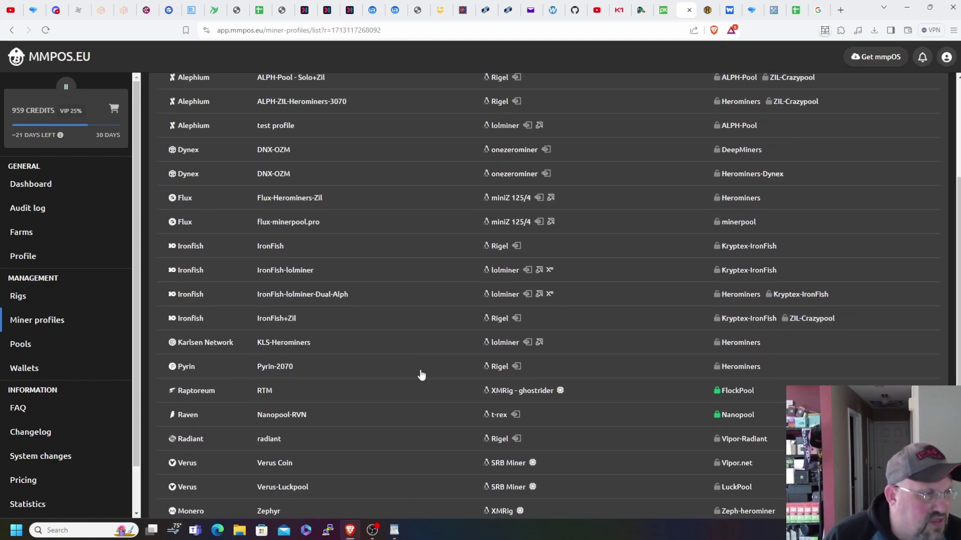
scroll(416, 378, up, 5)
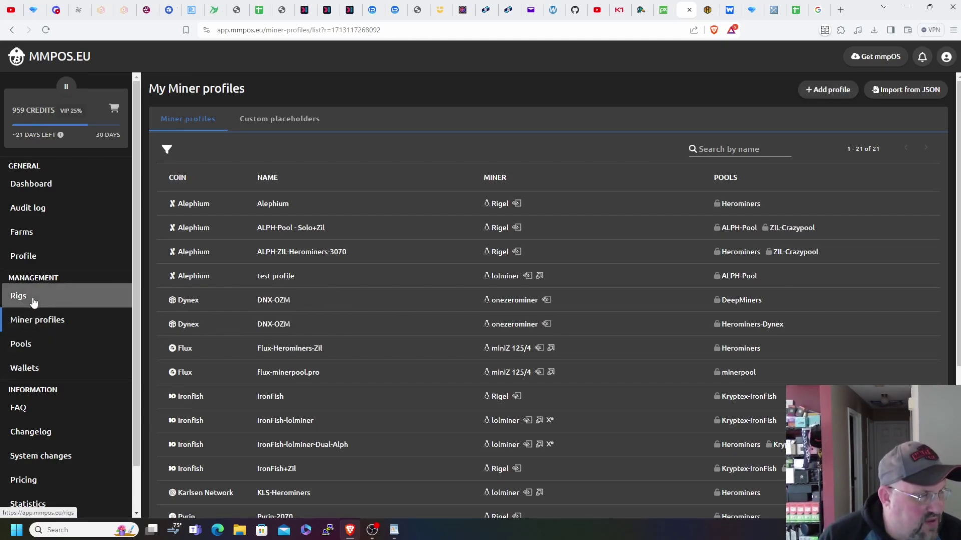
- Show the placeholders in the 3060ti mining settings of rig OCTO_03_3060TIFE-2
click(33, 302)
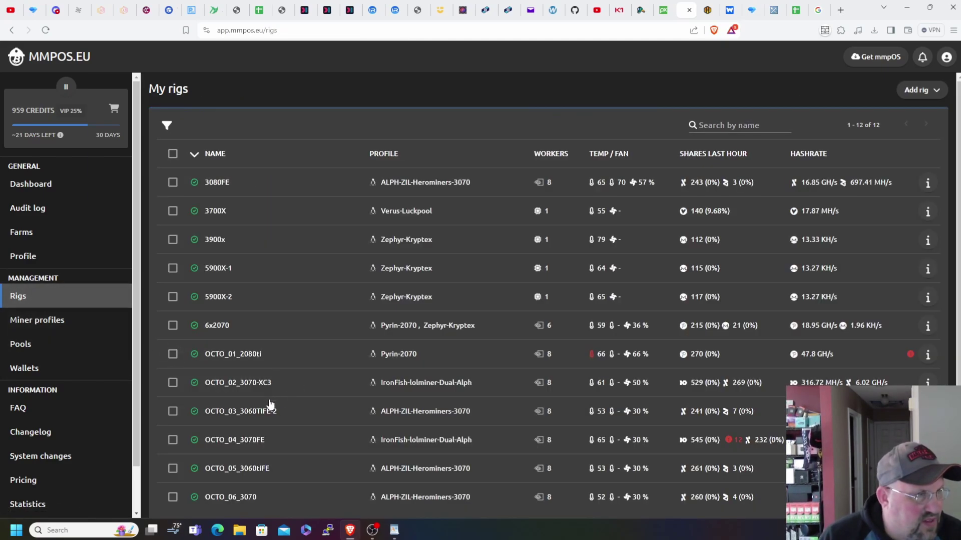
click(239, 419)
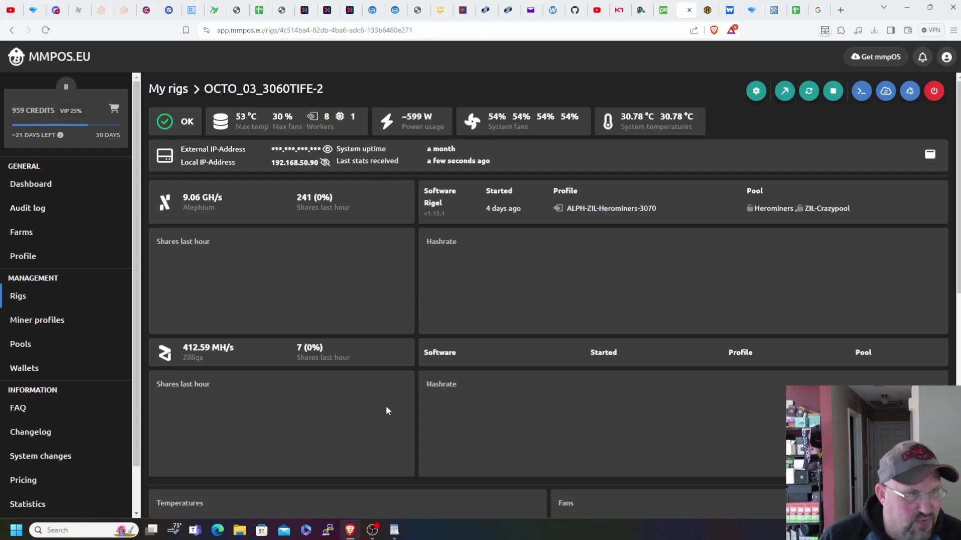
scroll(767, 396, down, 5)
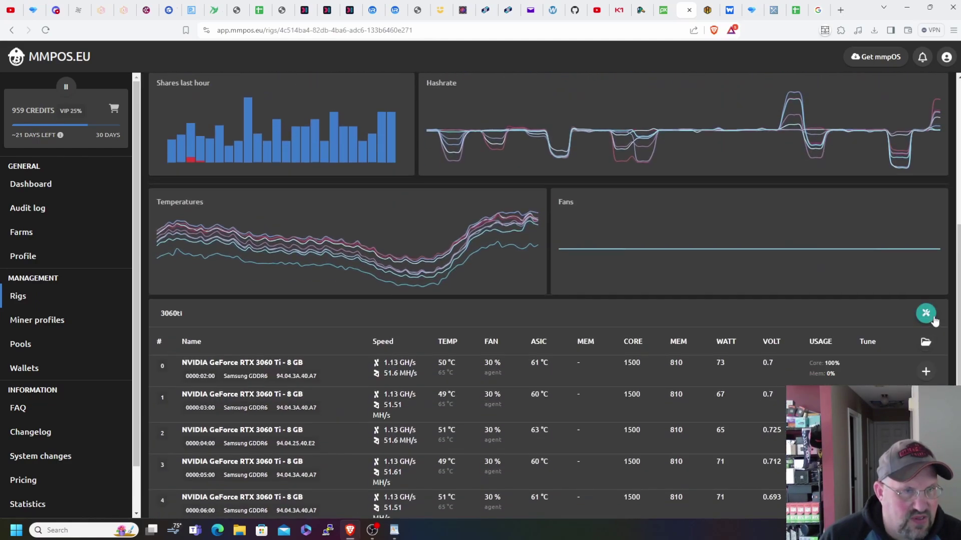
click(926, 314)
click(887, 340)
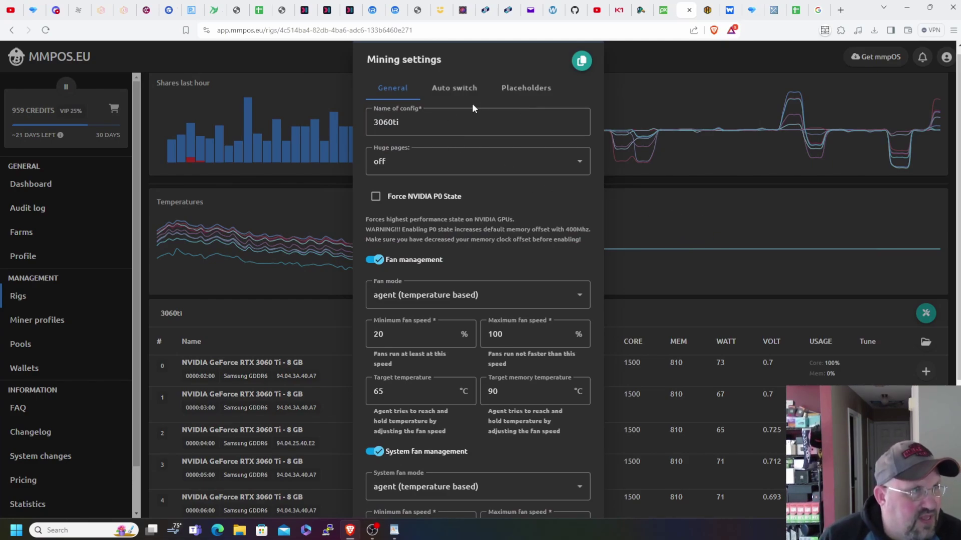
click(512, 90)
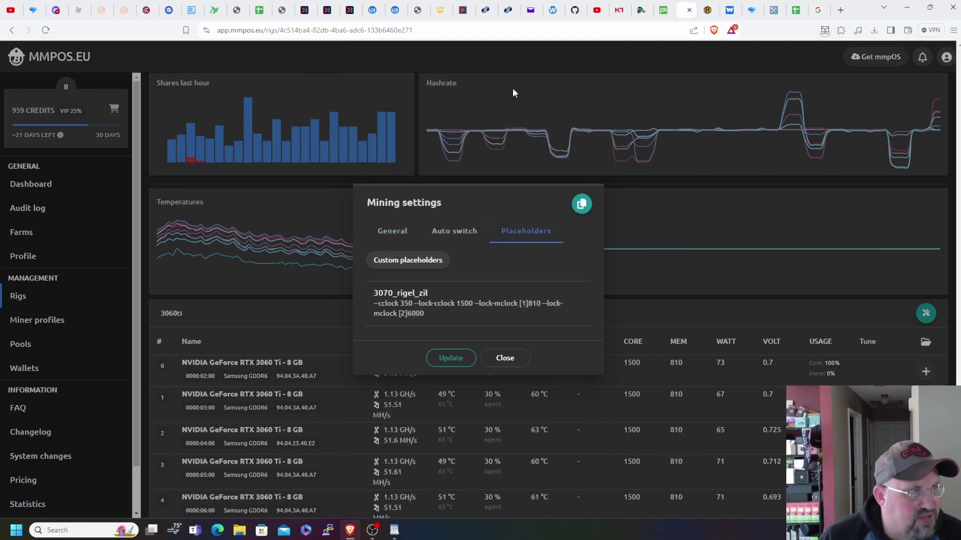
- View the value entry for the overclocks placeholder and the list of custom placeholders, leaving the mining settings without updating them
click(407, 261)
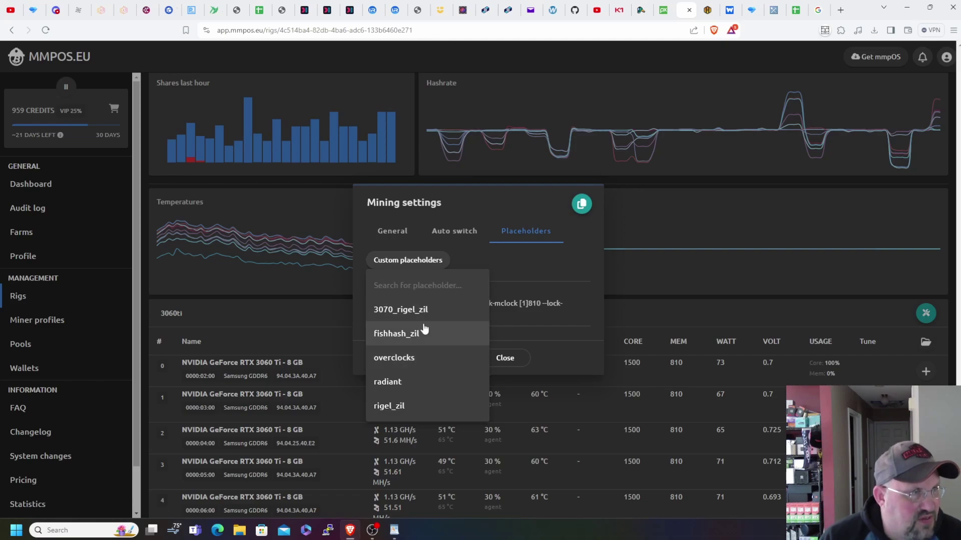
click(419, 360)
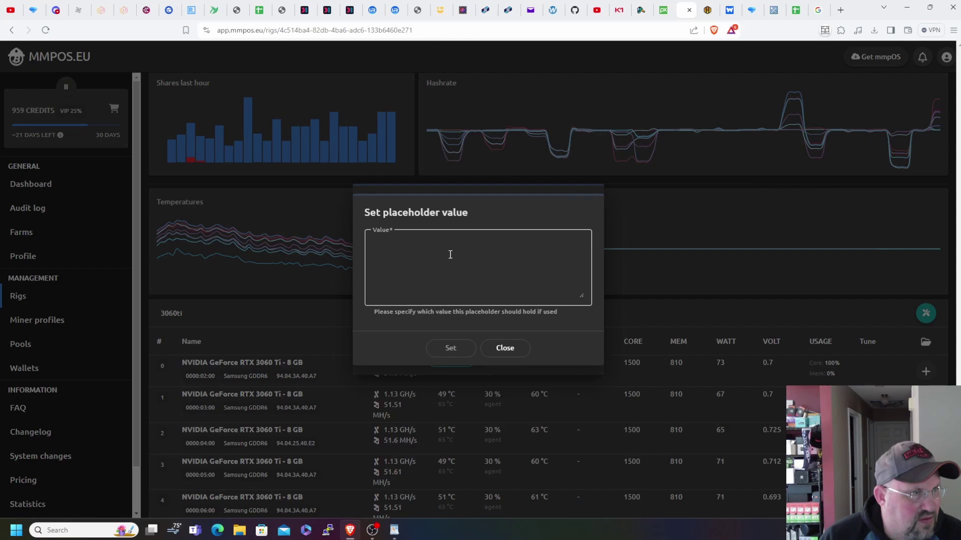
click(501, 353)
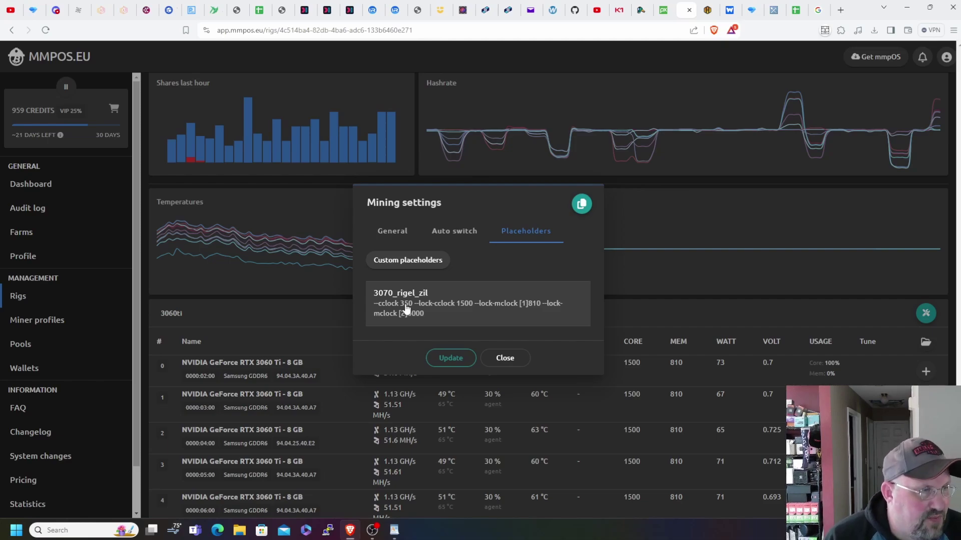
click(439, 260)
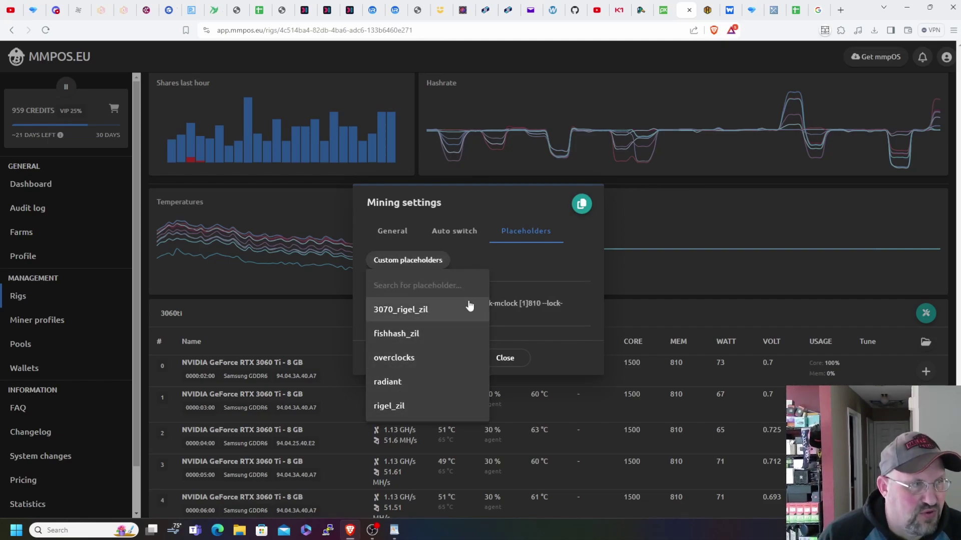
click(478, 256)
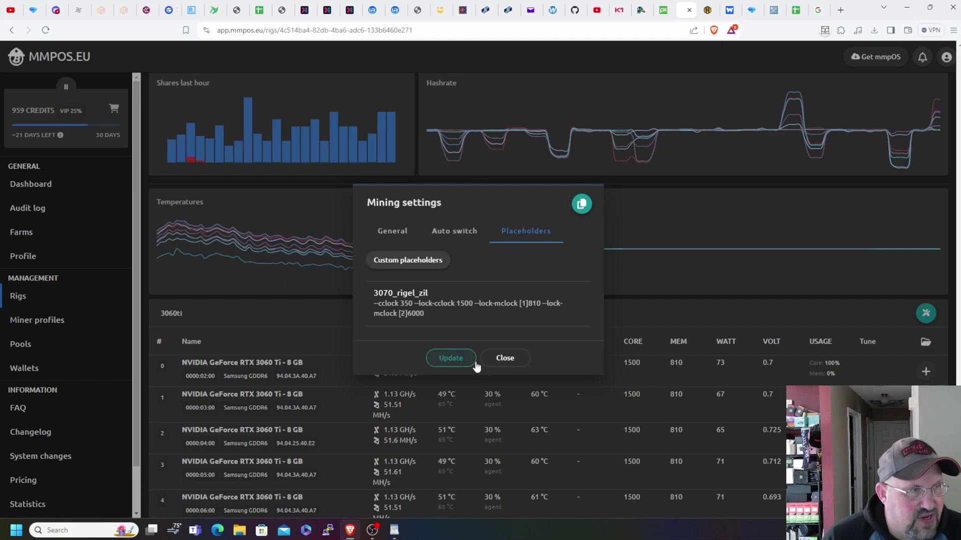
click(501, 359)
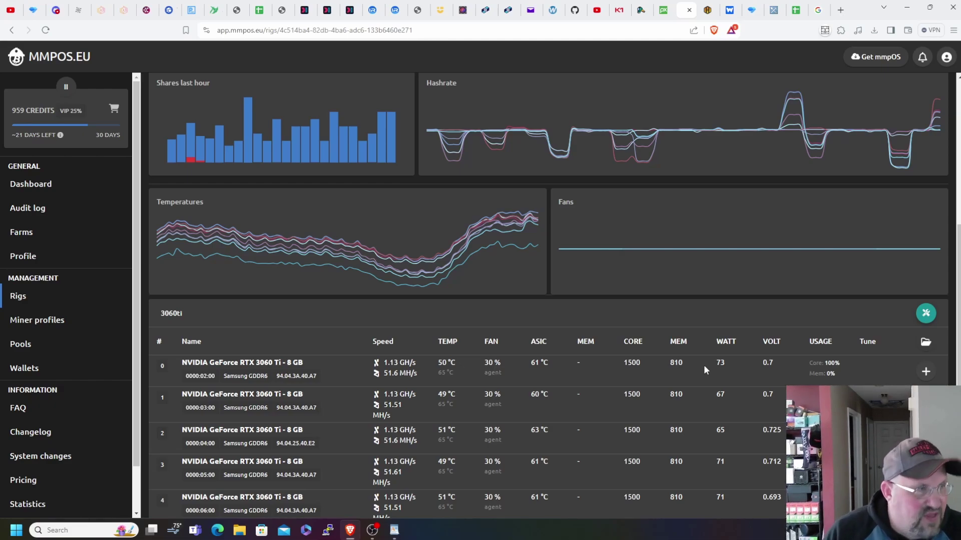
- Review the rig's mining overview and return to the list of all rigs
scroll(597, 386, up, 5)
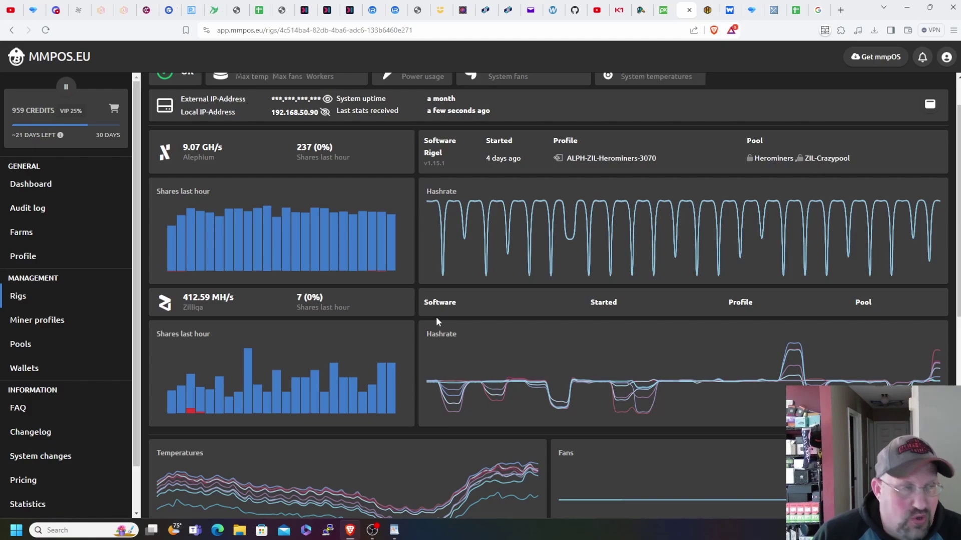
scroll(471, 332, up, 1)
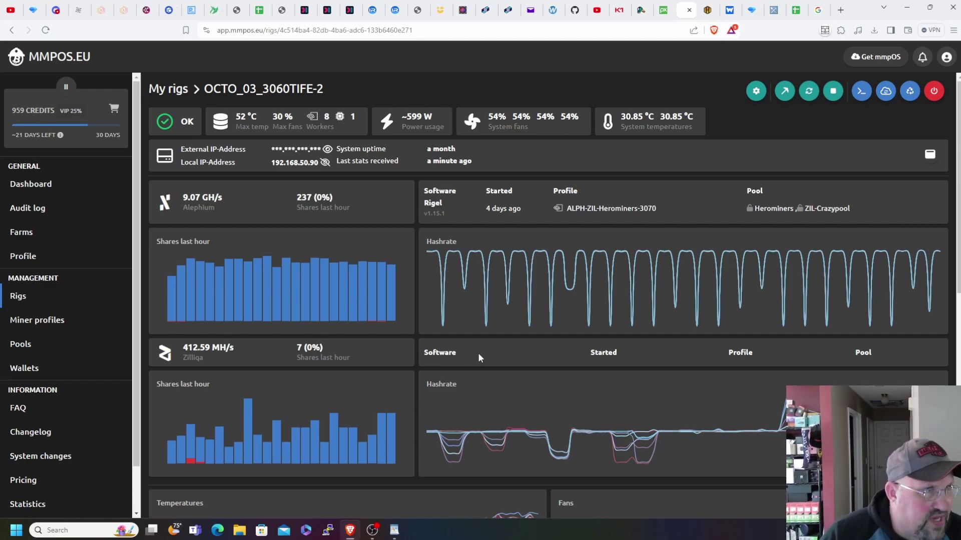
click(33, 298)
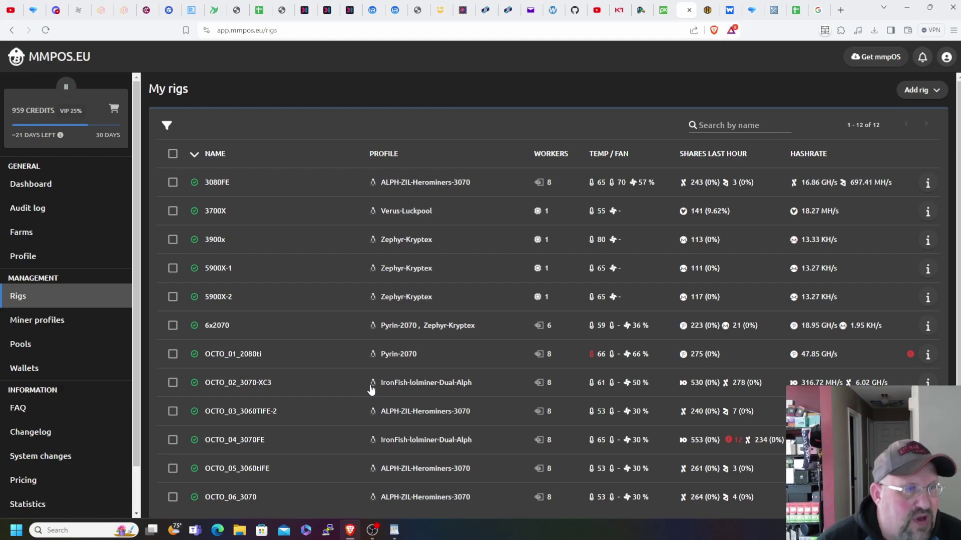